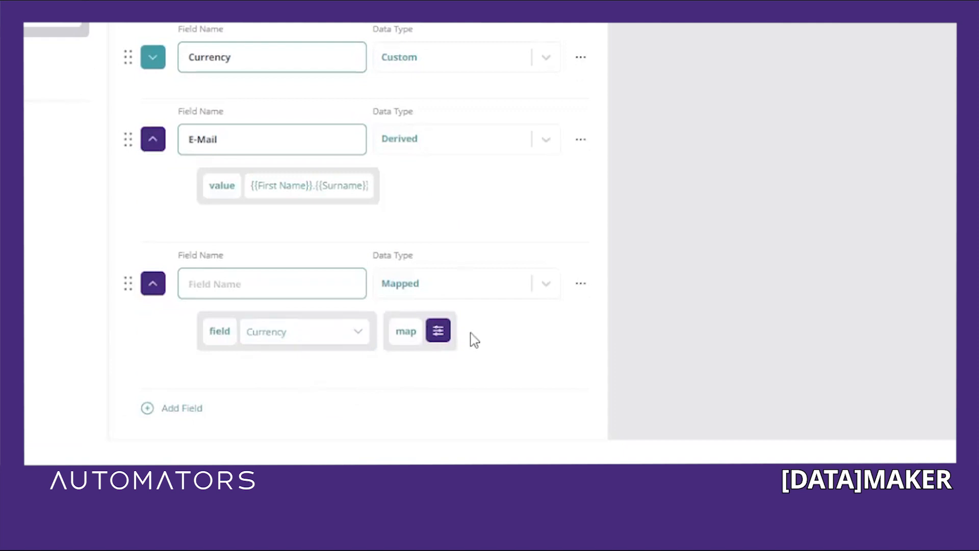
- Define the mapping for the Currency field, replacing EUR with € and USD with $, and save it
left_click(438, 331)
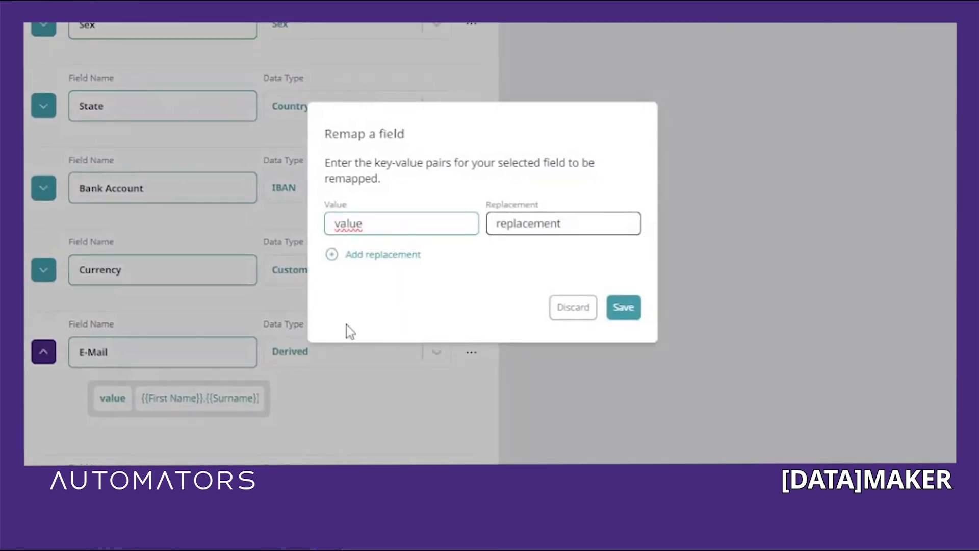
left_click_drag(390, 219, 329, 223)
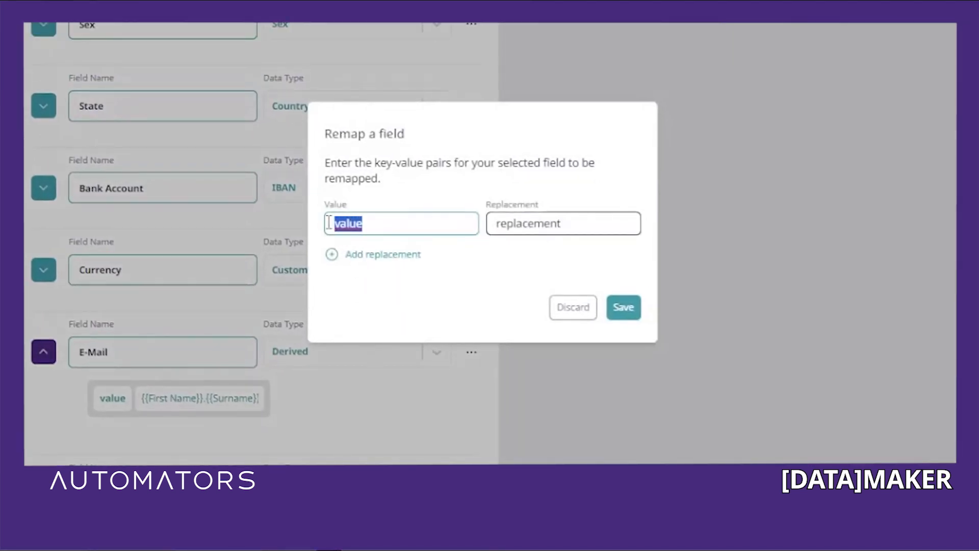
type("EUR")
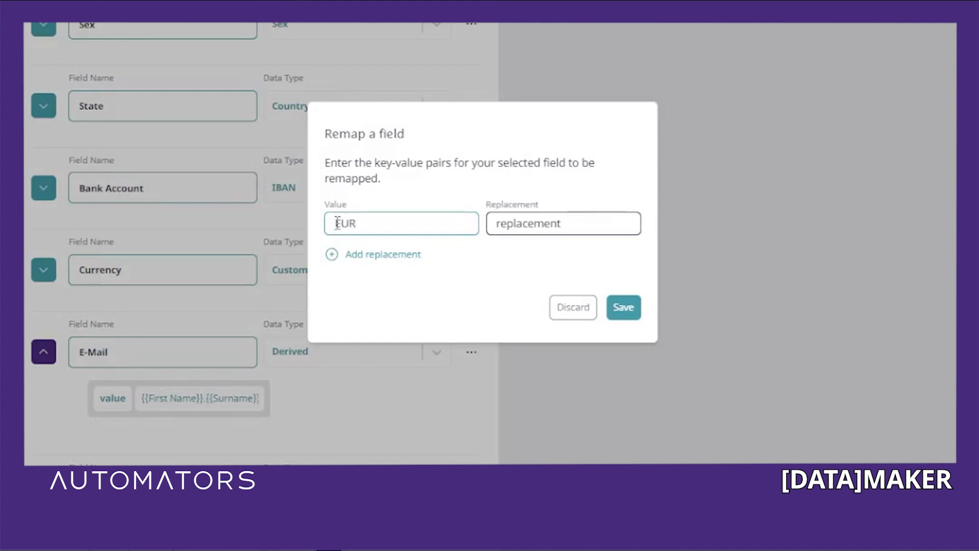
left_click(357, 255)
left_click(383, 253)
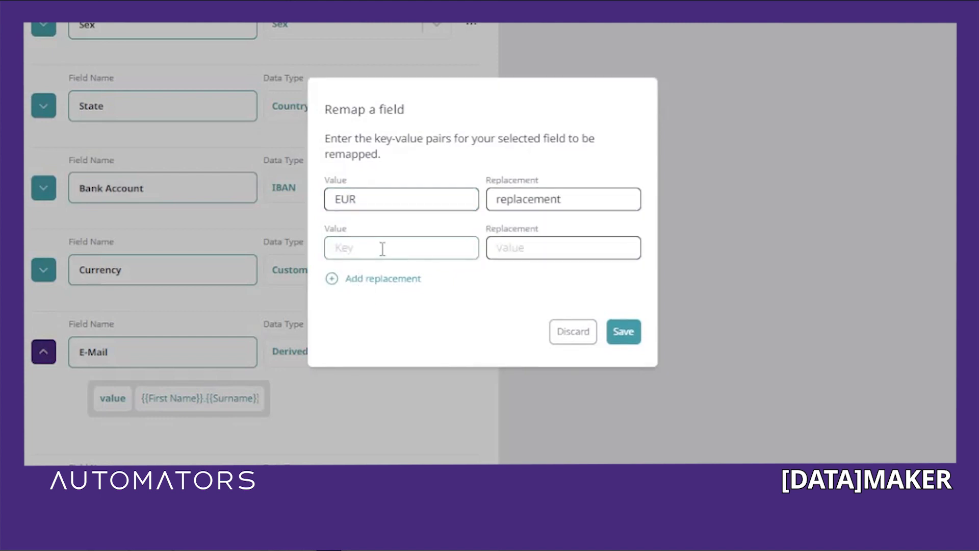
type("USD")
double_click(586, 200)
type("€")
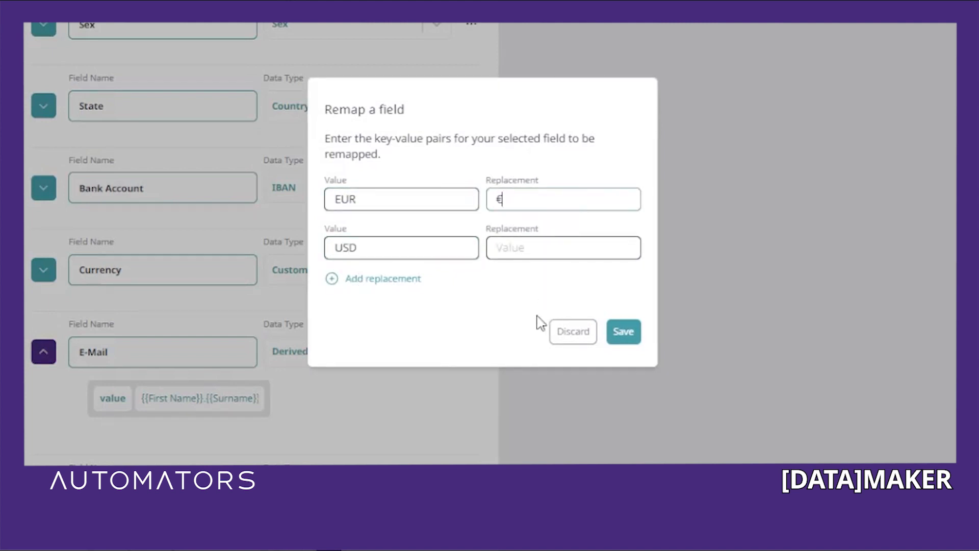
left_click(538, 248)
type("$")
left_click(622, 333)
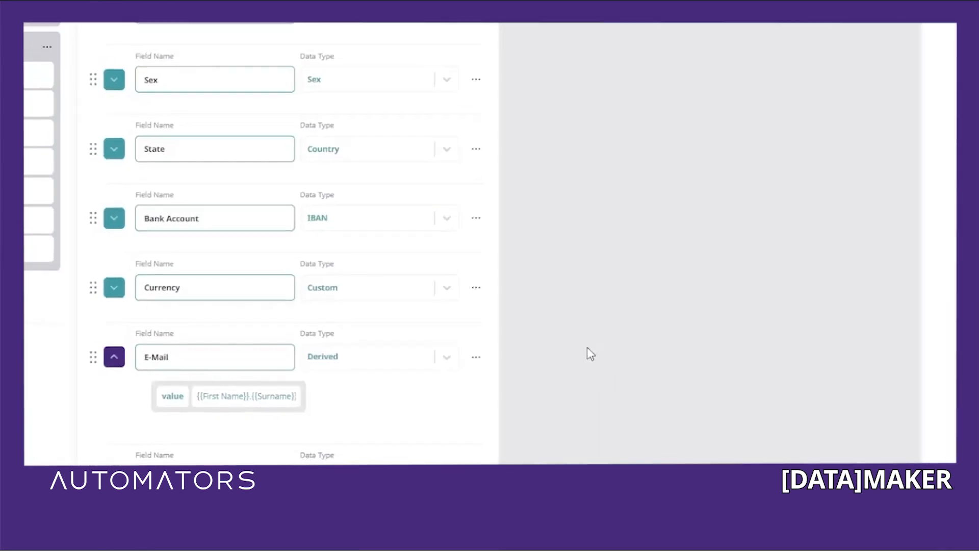
- Name the new mapped field Symbol and compare the Currency and Symbol entries in the live preview
type("Symbol")
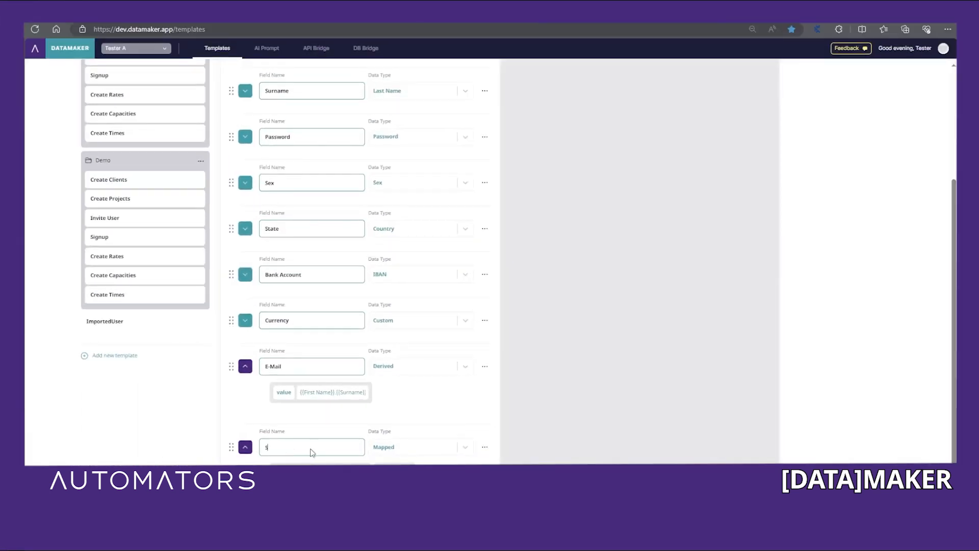
scroll(534, 170, "up", 3)
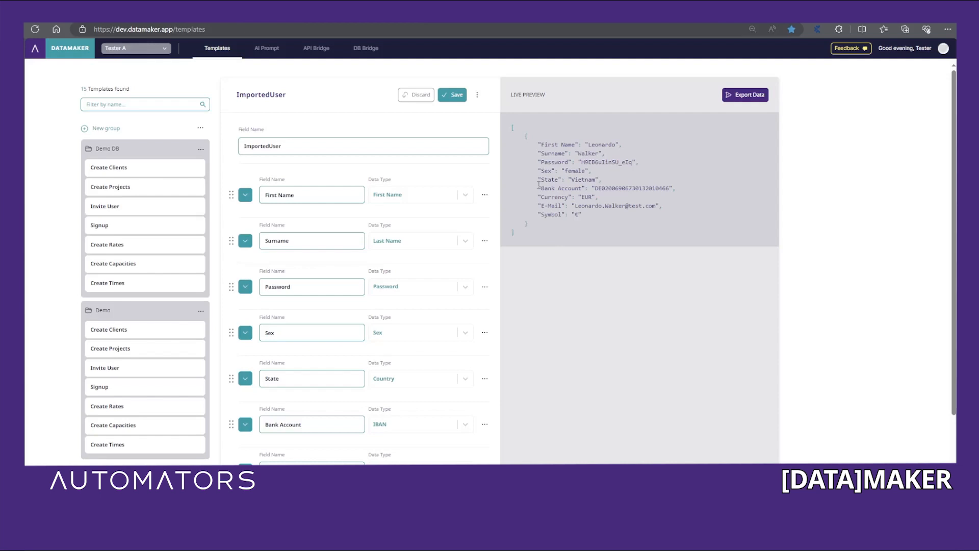
left_click_drag(538, 196, 612, 199)
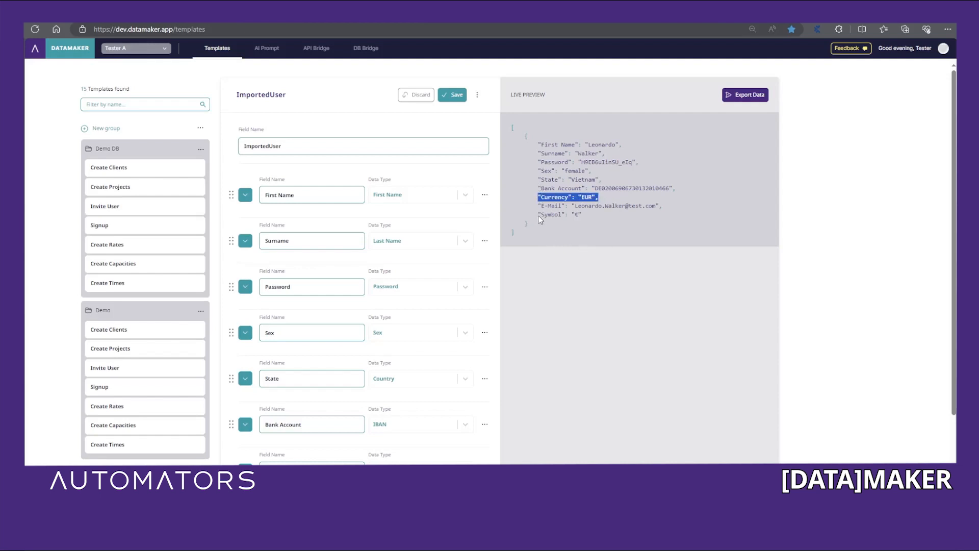
left_click_drag(541, 219, 609, 221)
left_click(584, 255)
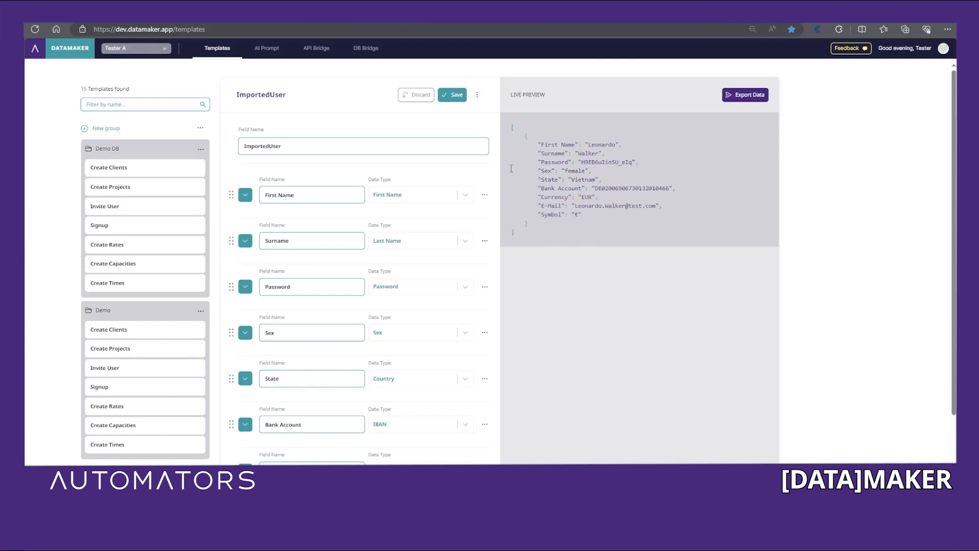
- Save the ImportedUser template and check the Currency and Symbol entries in the regenerated preview
left_click(453, 99)
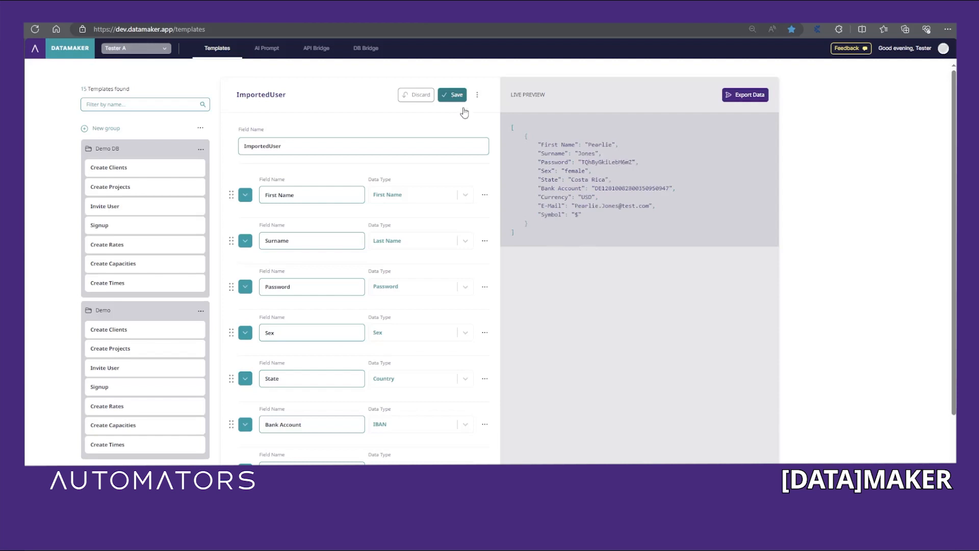
left_click_drag(538, 196, 614, 202)
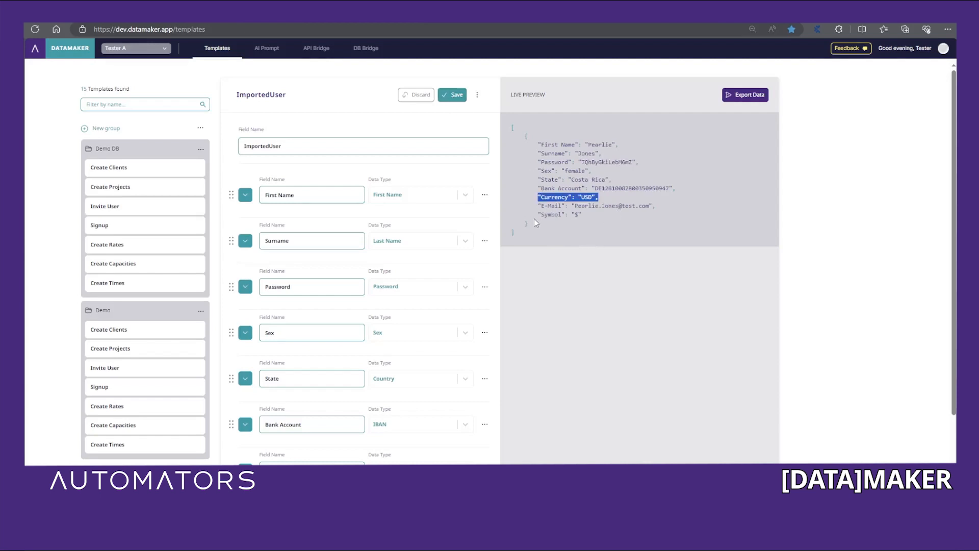
left_click_drag(535, 215, 586, 219)
left_click(602, 235)
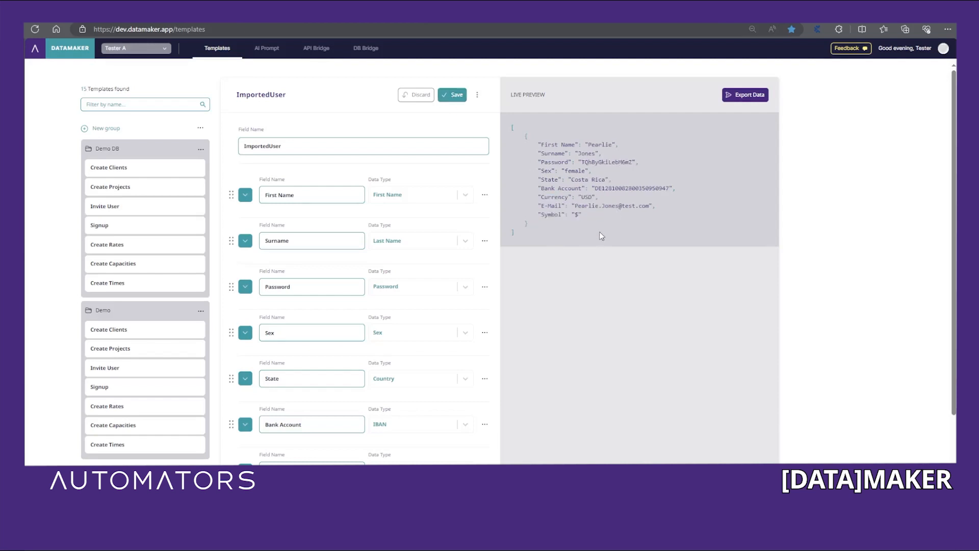
- Open the POST Capacities Invites endpoint in the API Bridge and examine its parameters and authentication settings
scroll(594, 316, "down", 3)
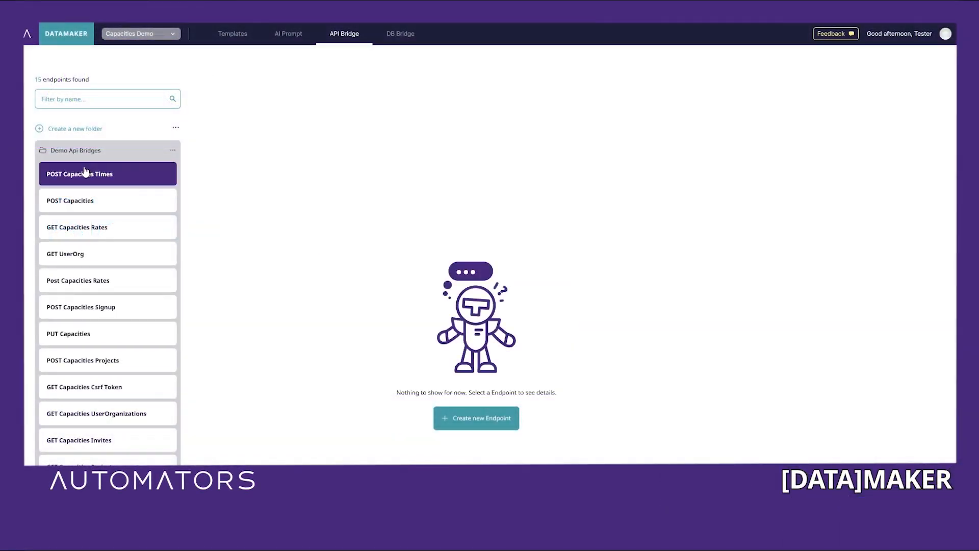
scroll(87, 171, "down", 3)
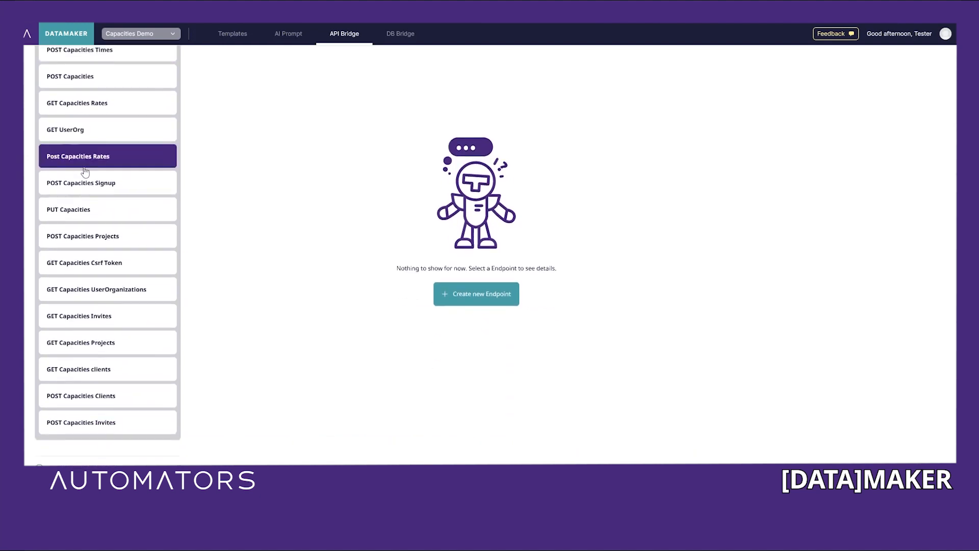
left_click(113, 400)
scroll(328, 231, "up", 3)
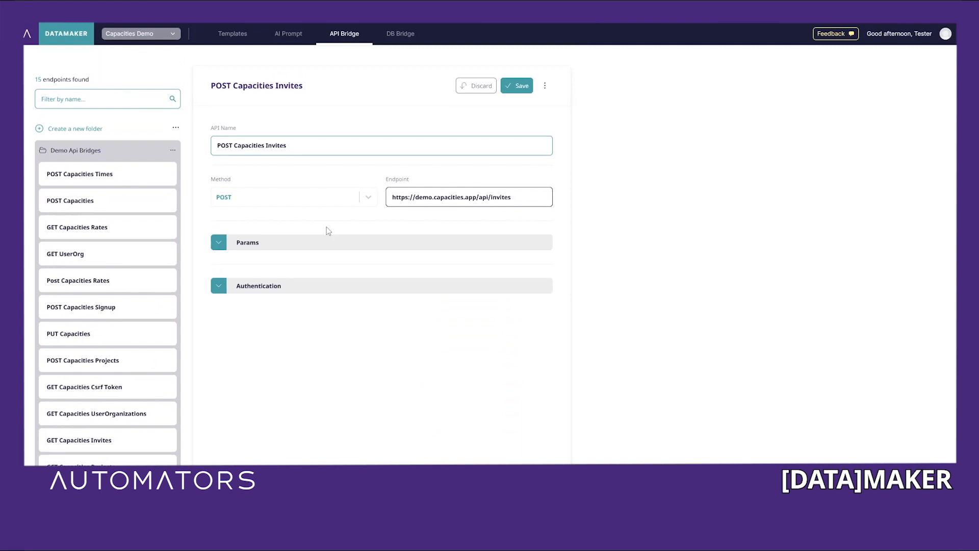
left_click(224, 245)
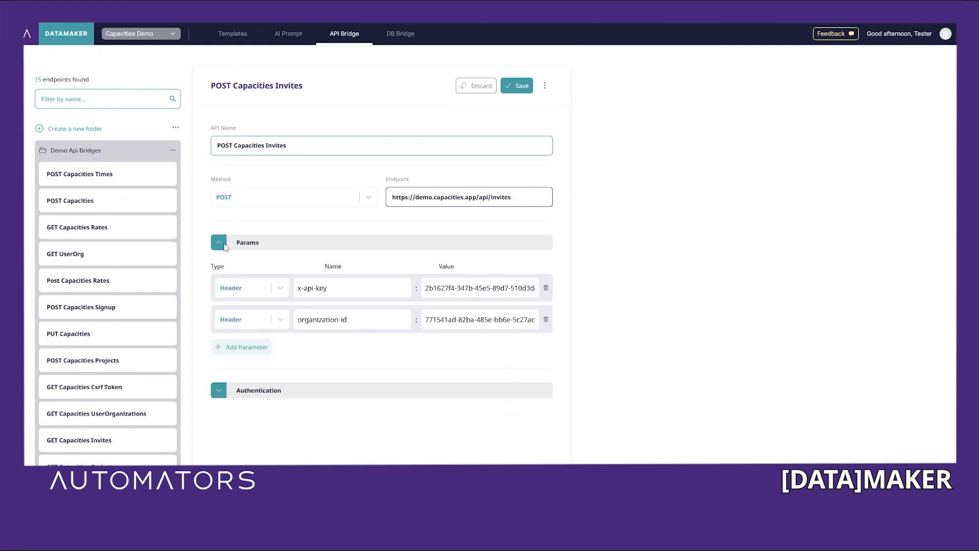
left_click(228, 387)
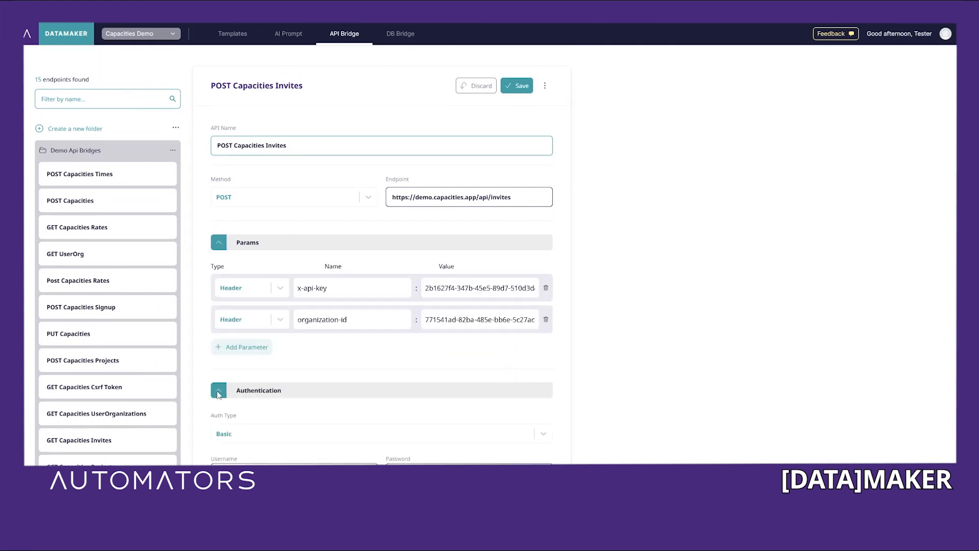
scroll(598, 225, "down", 2)
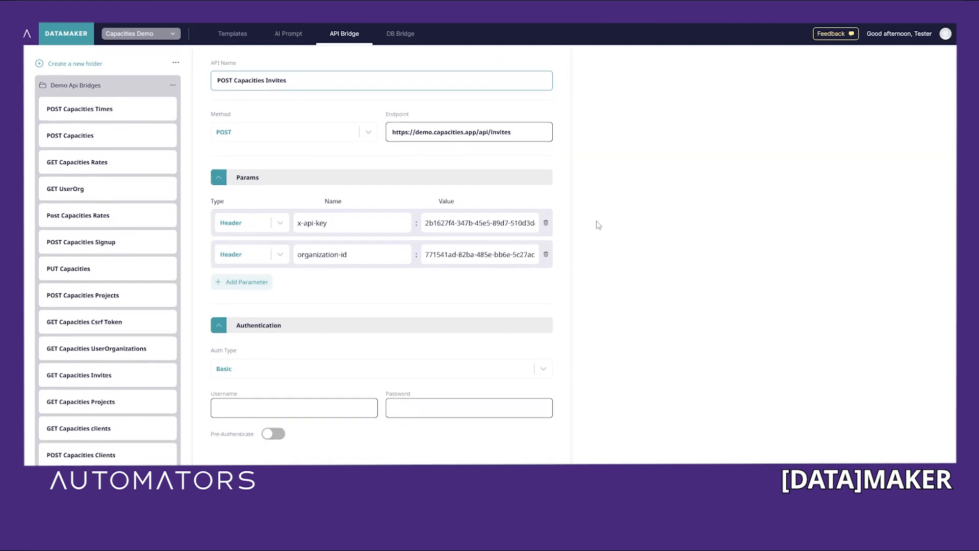
scroll(598, 225, "up", 2)
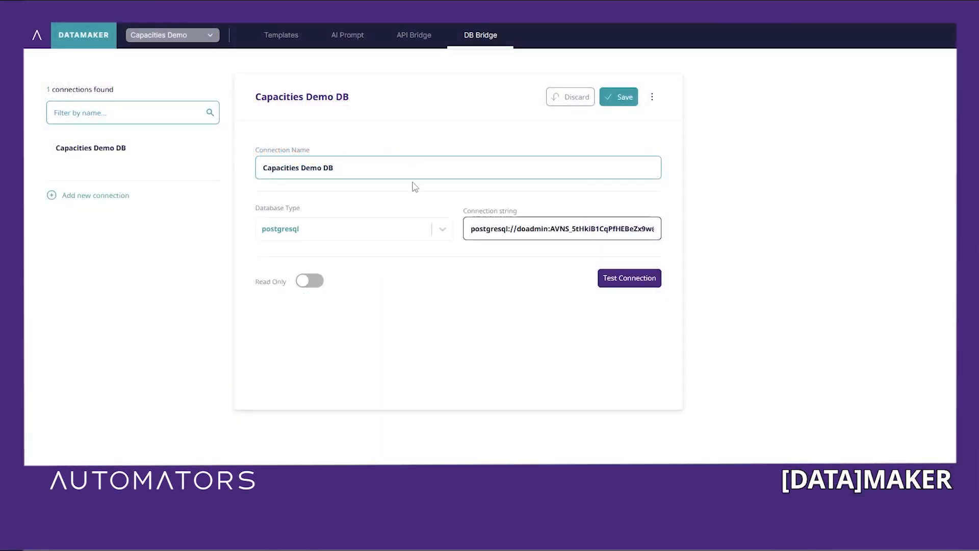
- Choose postgresql as the database type of the Capacities Demo DB connection and test the connection
left_click(441, 229)
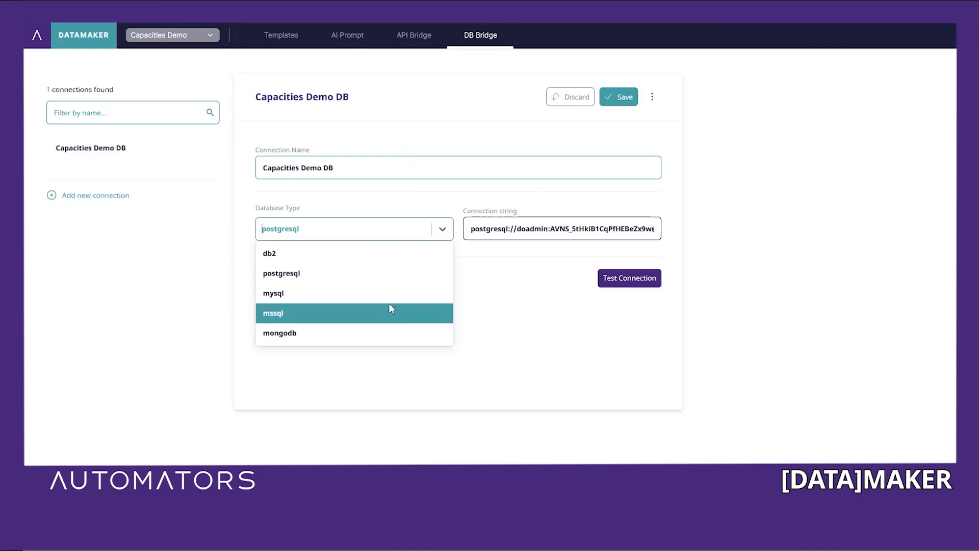
left_click(384, 274)
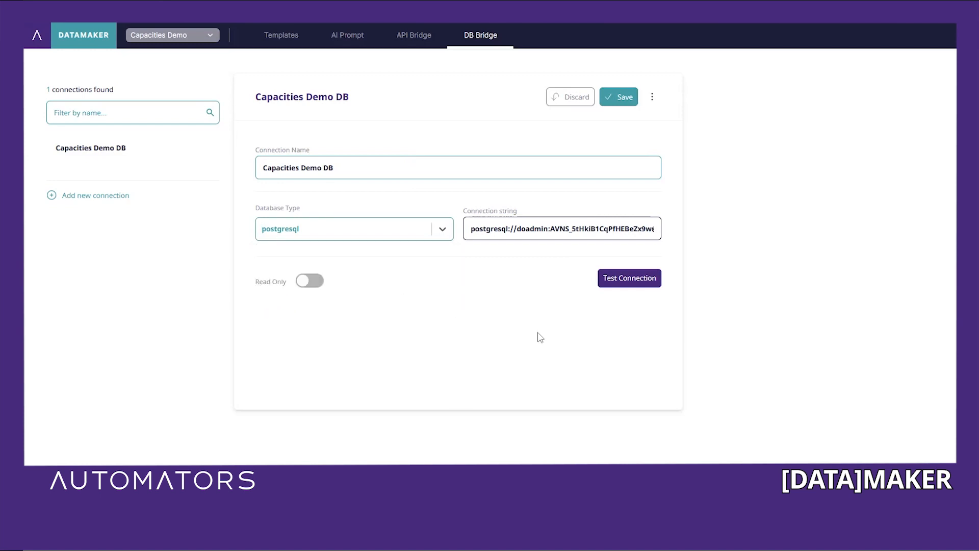
left_click(632, 281)
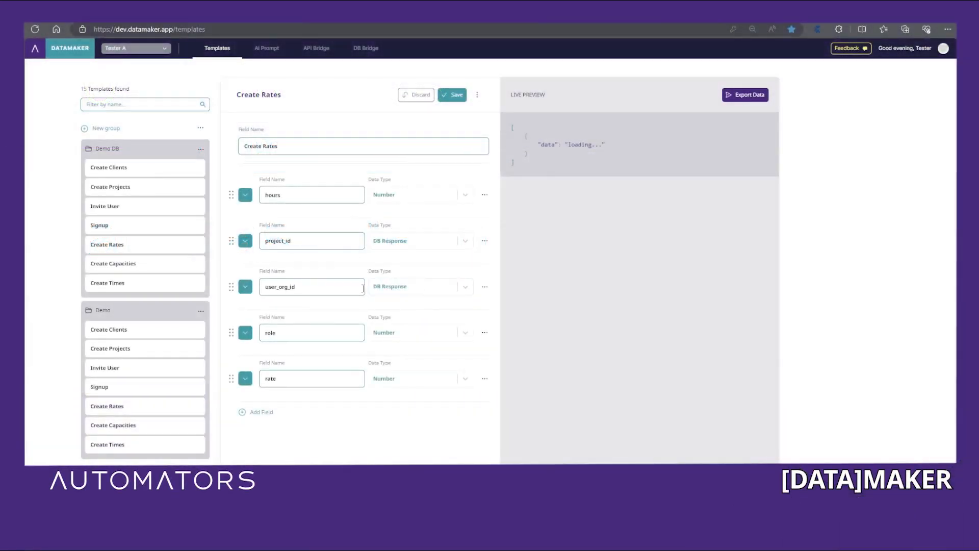
- Expand the user_org_id field of the Create Rates template, select the Capacities DB connection and inspect the SQL query
left_click(245, 289)
left_click(377, 313)
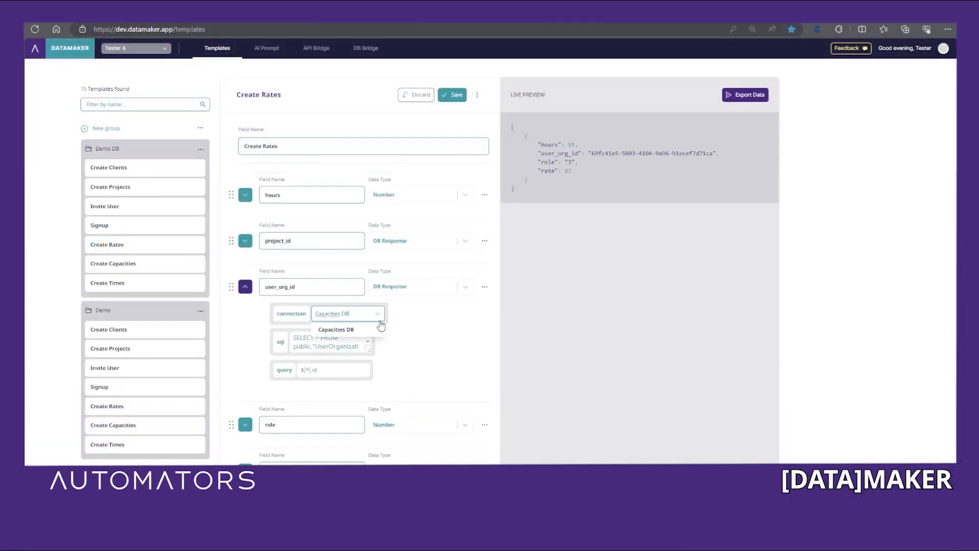
left_click(380, 328)
left_click_drag(294, 337, 340, 338)
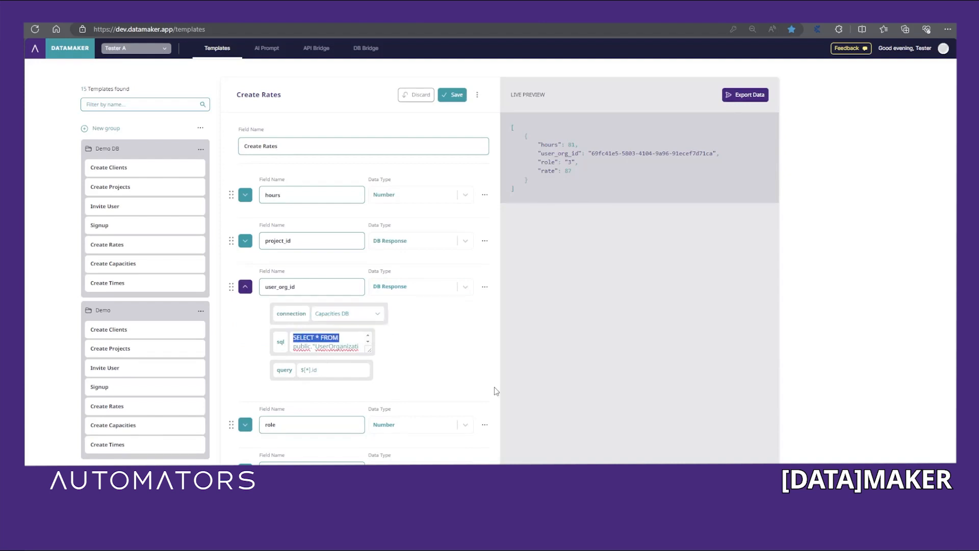
left_click(423, 359)
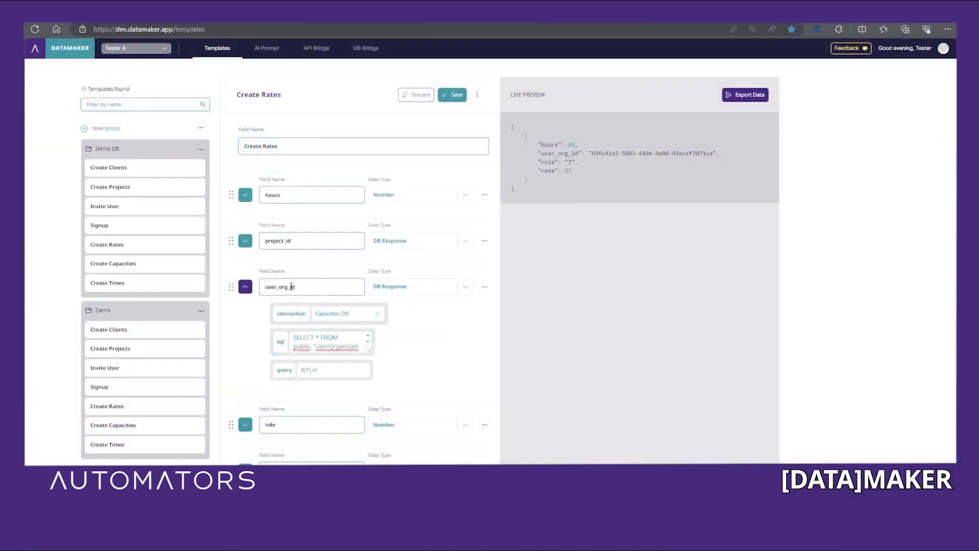
- Open the Create Rates template in the Demo group and inspect the API endpoint used by user_org_id
left_click(148, 408)
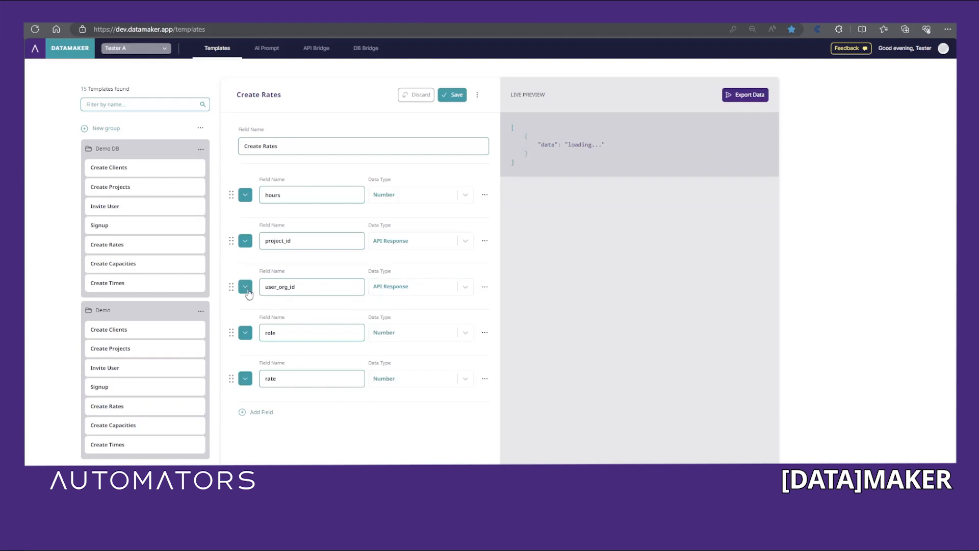
left_click(247, 291)
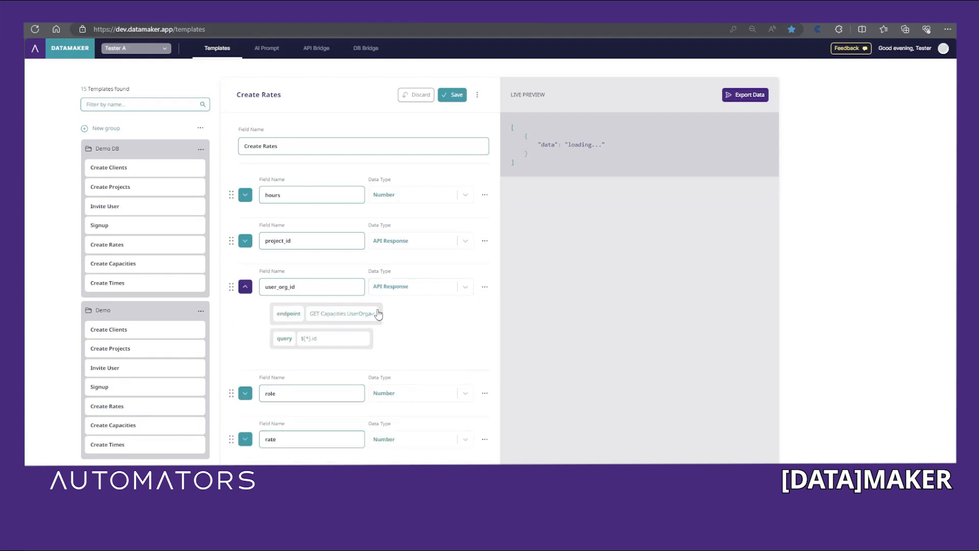
left_click(378, 314)
left_click_drag(308, 316, 407, 318)
left_click(409, 341)
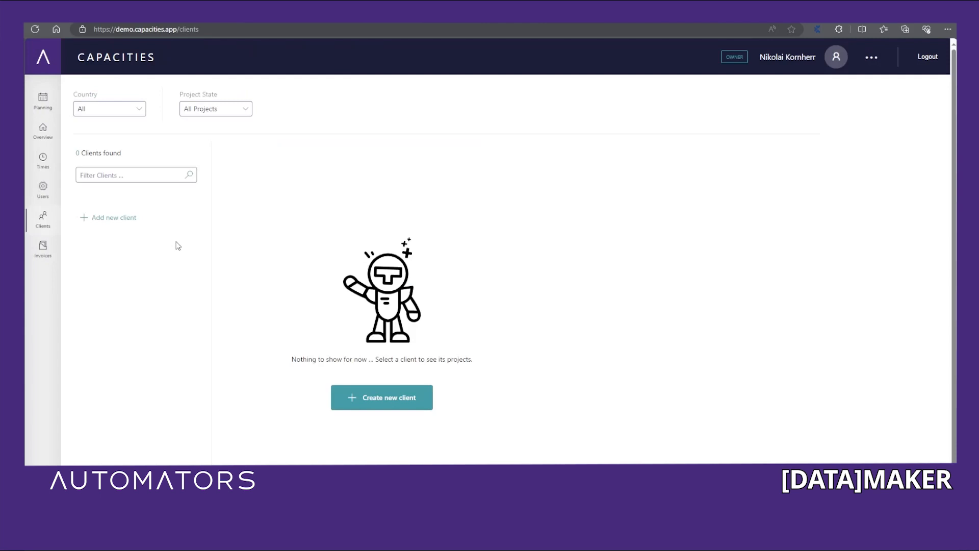
- Switch back to DataMaker and open the Create Clients template in the Demo group
left_click(51, 85)
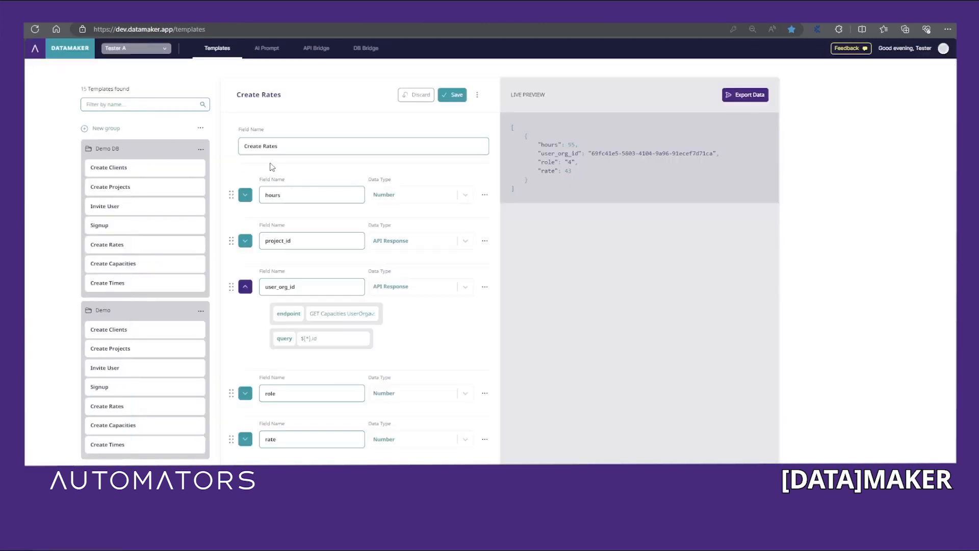
left_click(145, 330)
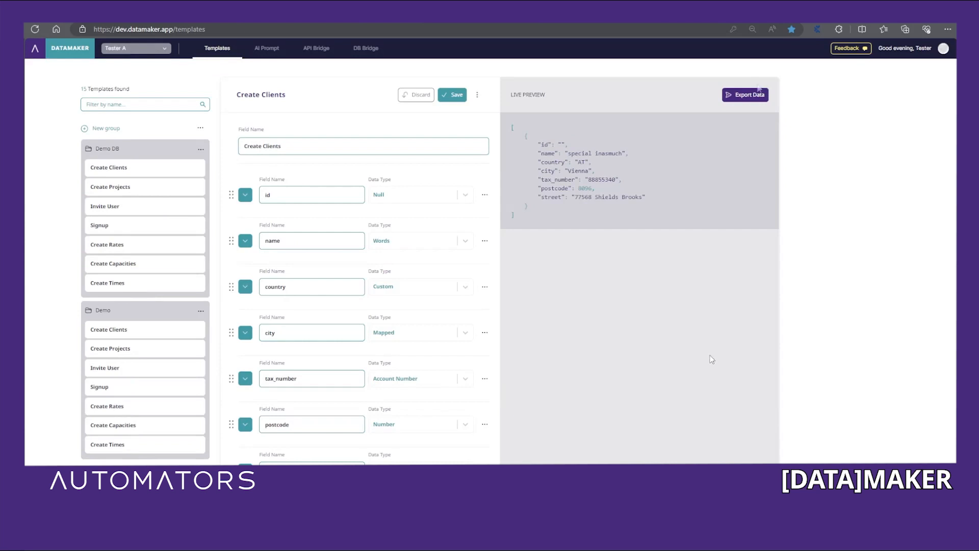
- Set up the Create Clients data export with REST API as target and POST Capacities Clients as endpoint
left_click(745, 95)
left_click(538, 274)
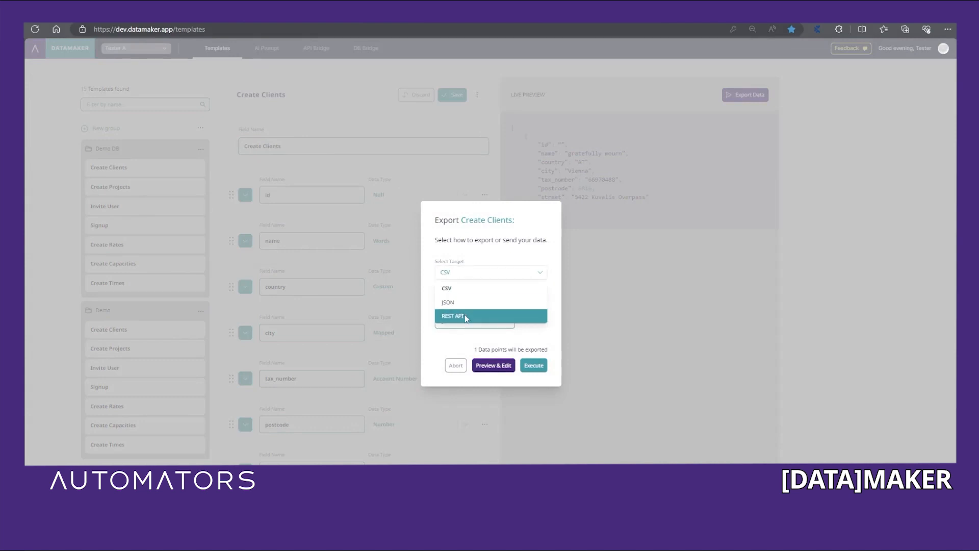
left_click(514, 316)
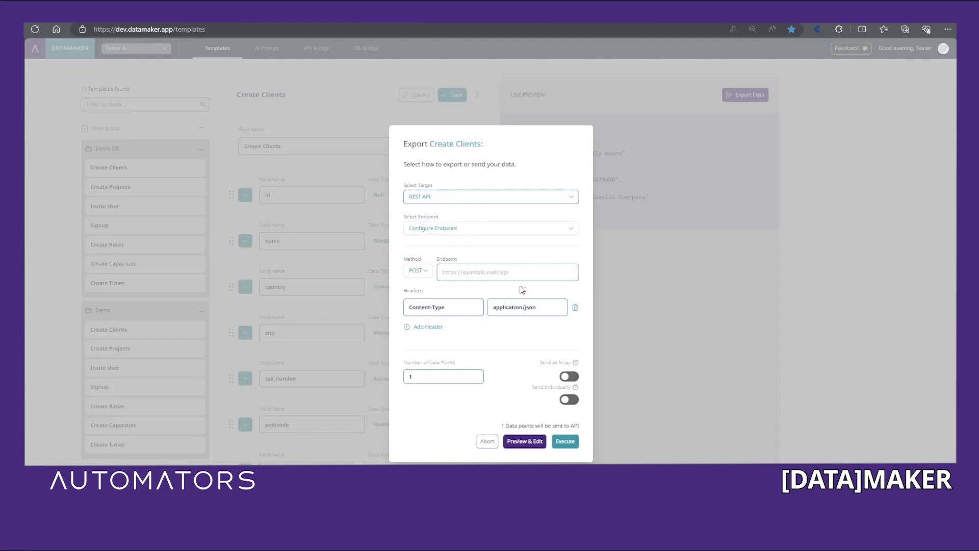
left_click(567, 229)
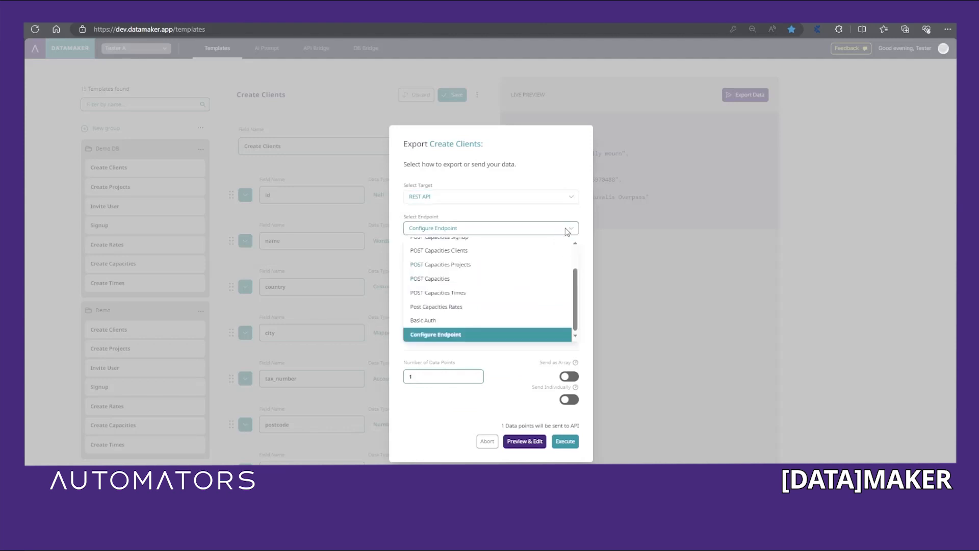
left_click(467, 250)
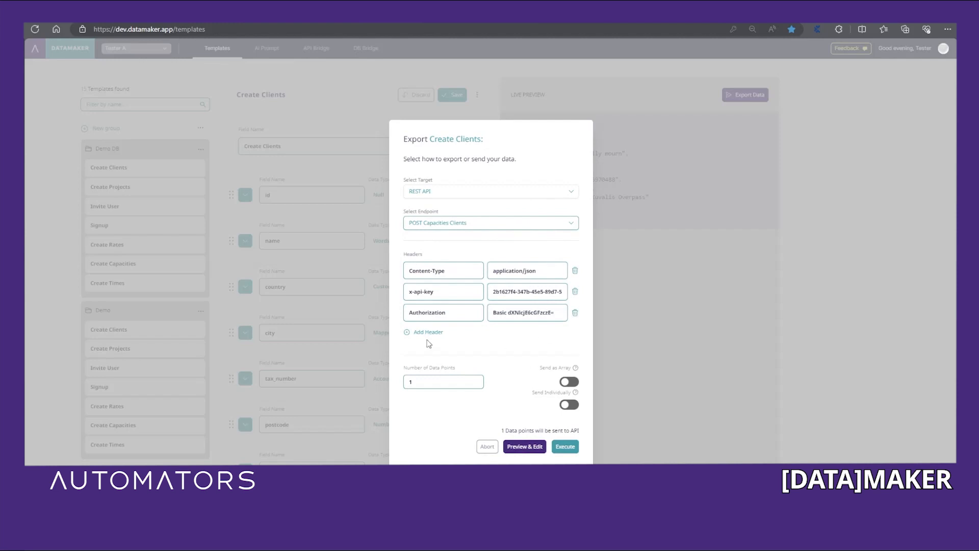
- Set the Create Clients export to 50 data points and execute it
double_click(405, 383)
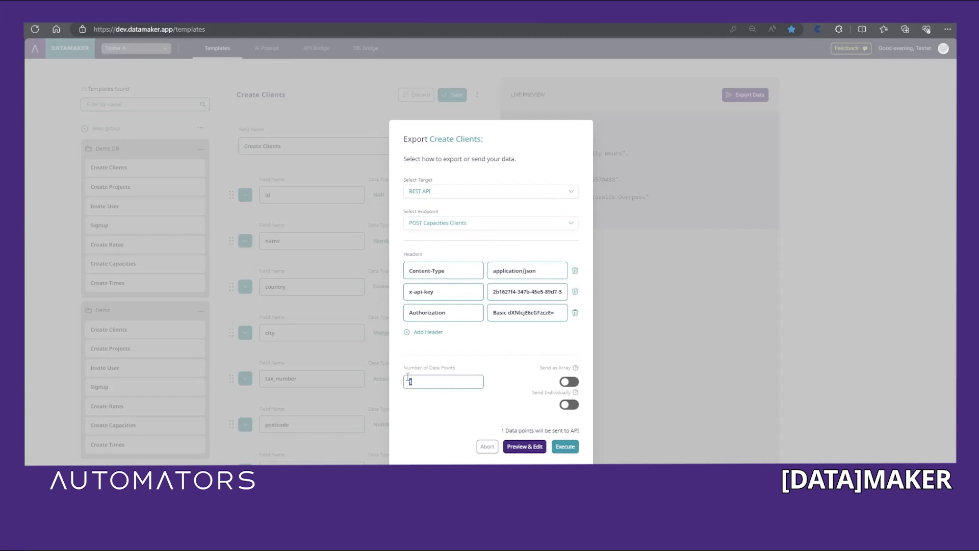
type("50")
left_click(562, 450)
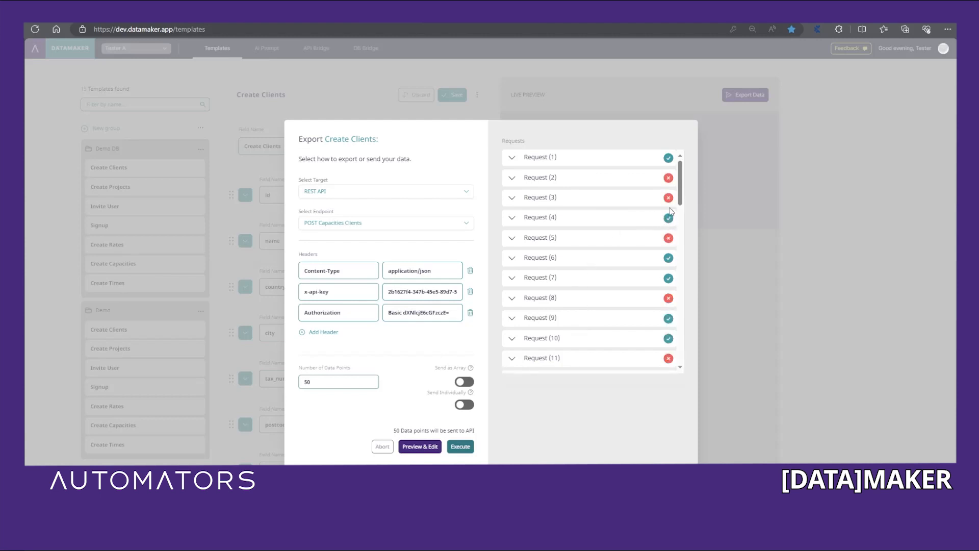
- Examine the list of sent requests and expand the request and response details of Request (1)
scroll(603, 320, "down", 4)
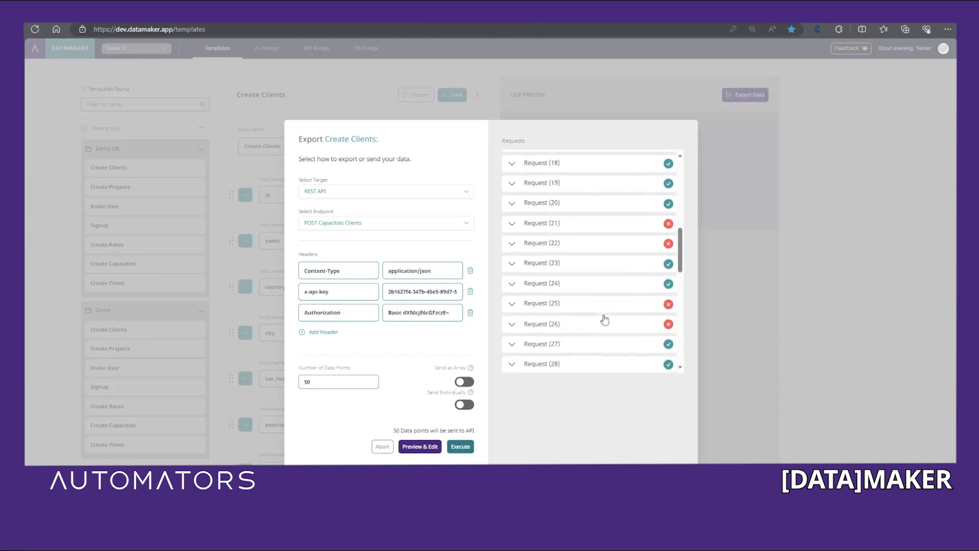
scroll(603, 319, "up", 4)
left_click(512, 157)
left_click(518, 179)
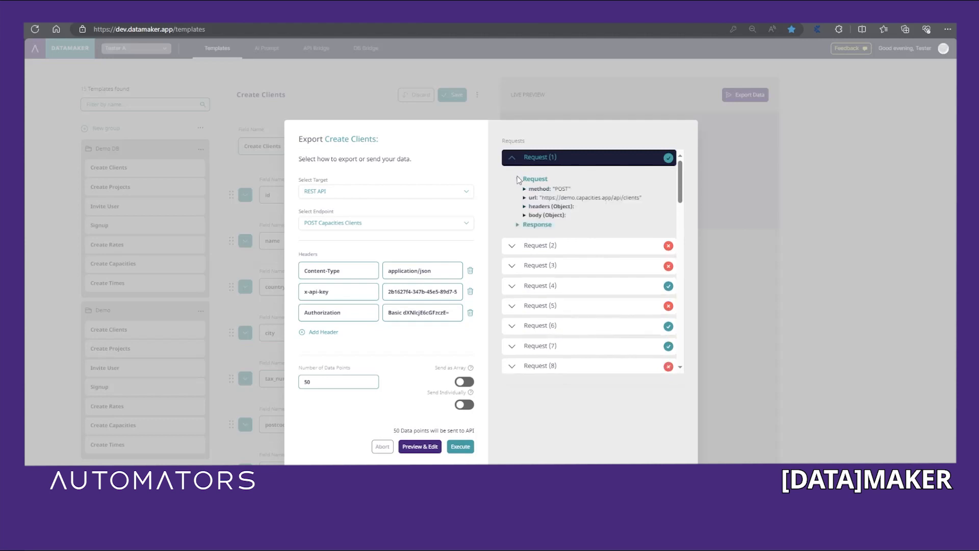
left_click(519, 225)
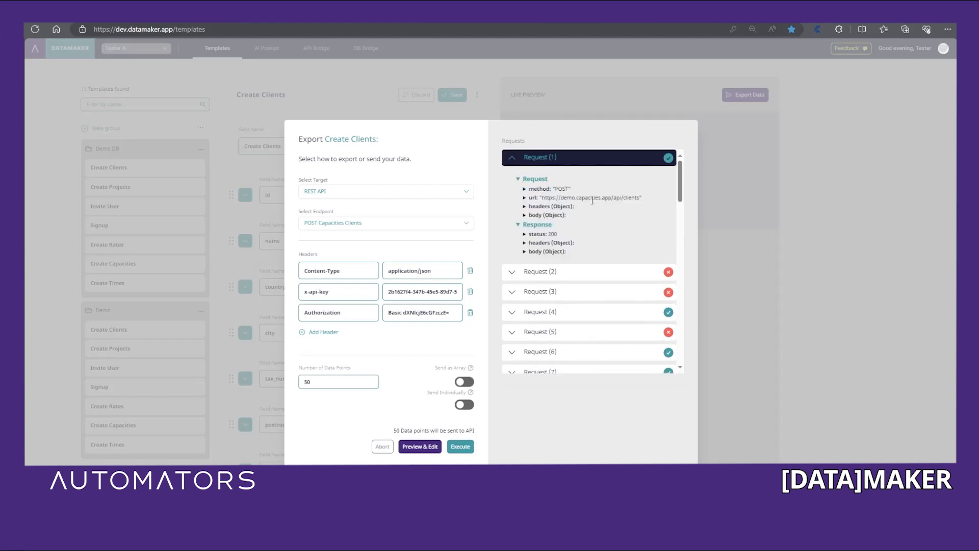
- Inspect Request (2), expanding its request headers and body as well as its response status and body
left_click(512, 272)
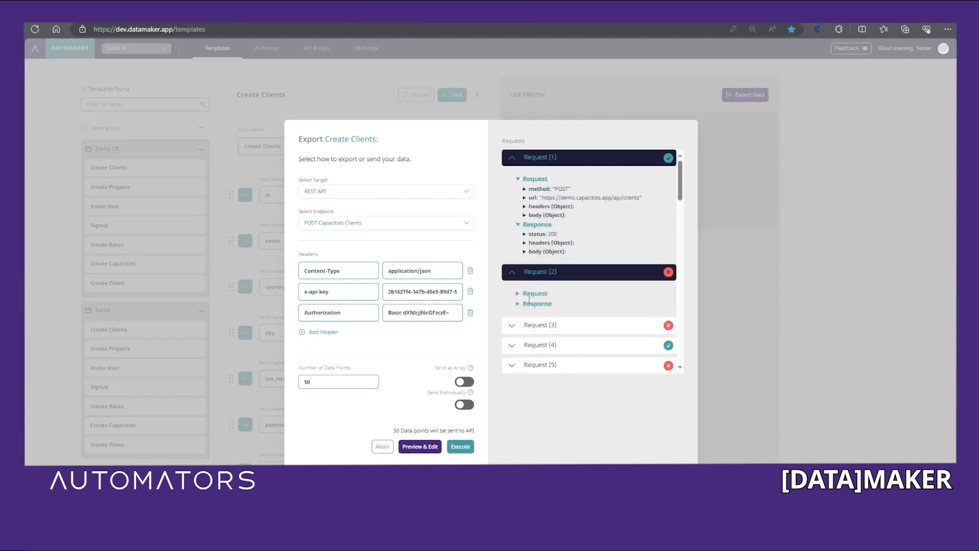
left_click(517, 293)
left_click(525, 320)
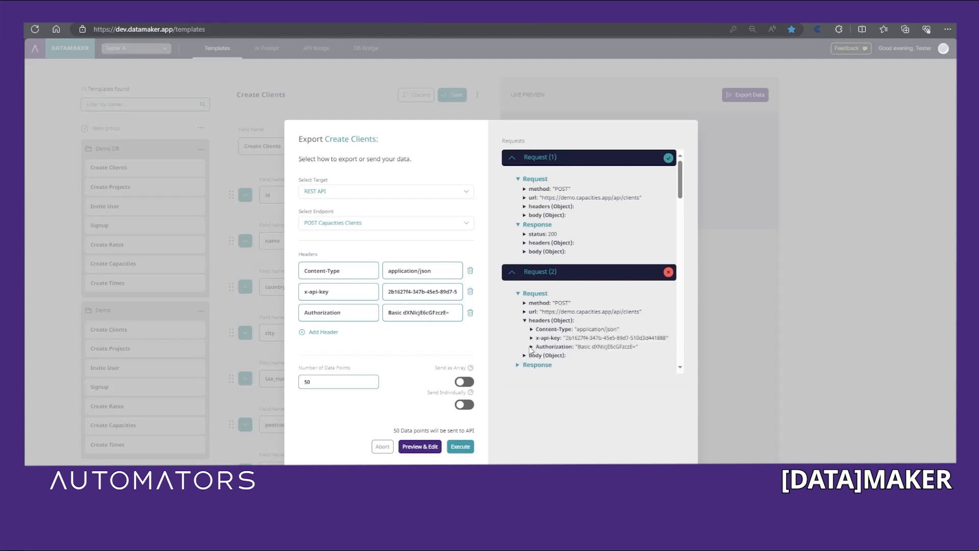
scroll(525, 323, "down", 1)
left_click(524, 322)
scroll(514, 219, "down", 5)
left_click(519, 225)
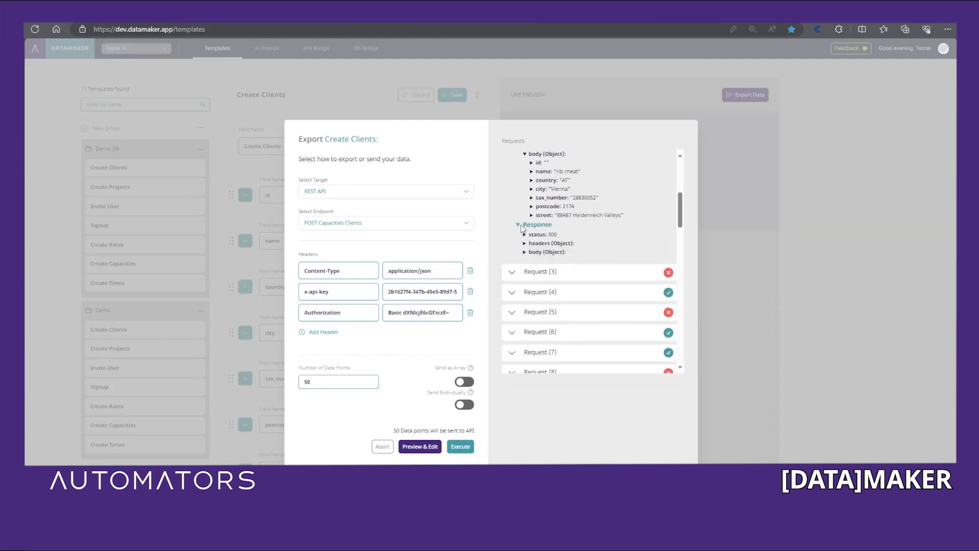
left_click(526, 251)
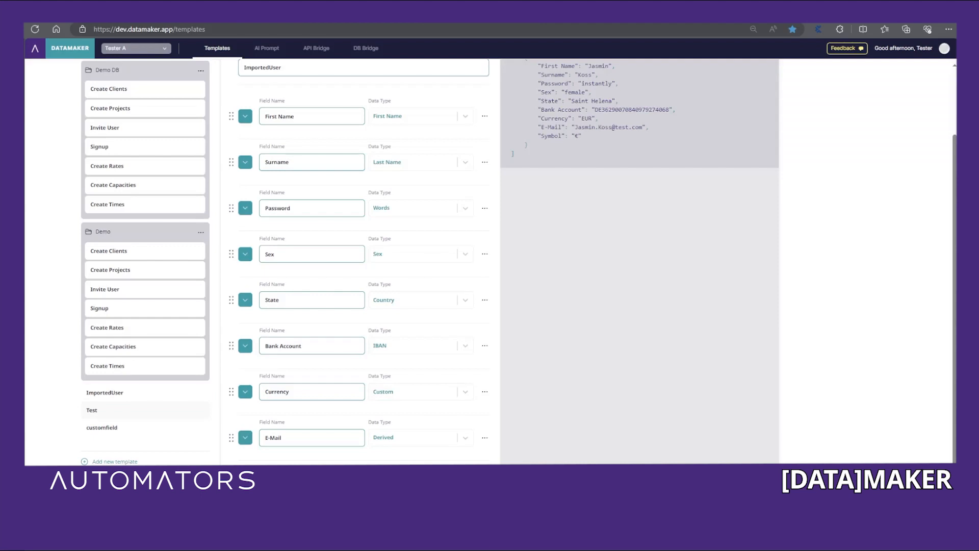
- Open AI Prompt data generation, choose the ImportedUser template and set the number of data points to 10
scroll(490, 261, "up", 2)
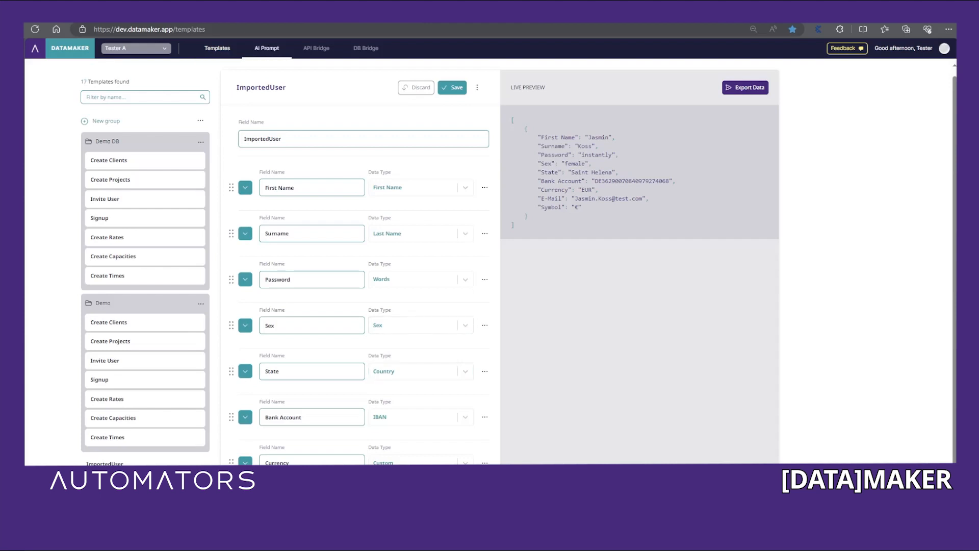
left_click(267, 51)
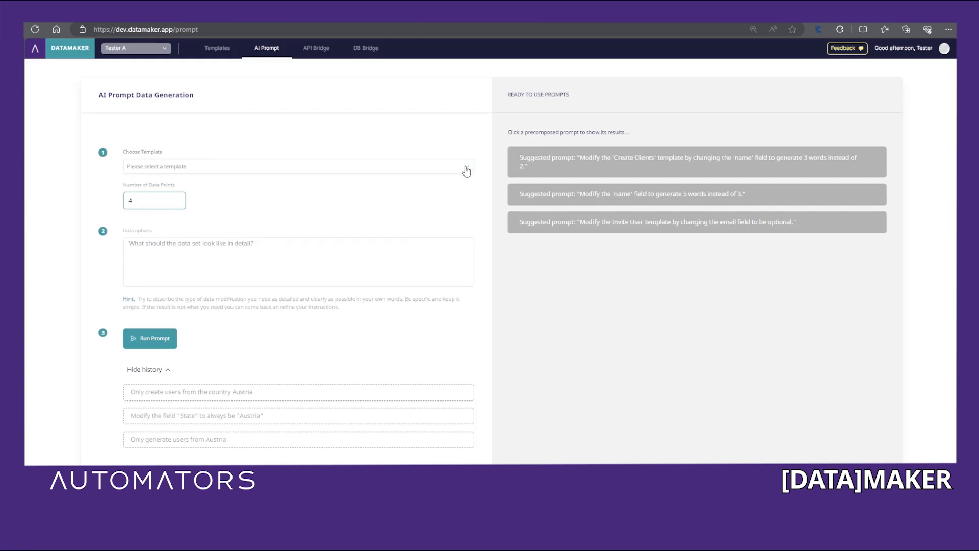
left_click(466, 171)
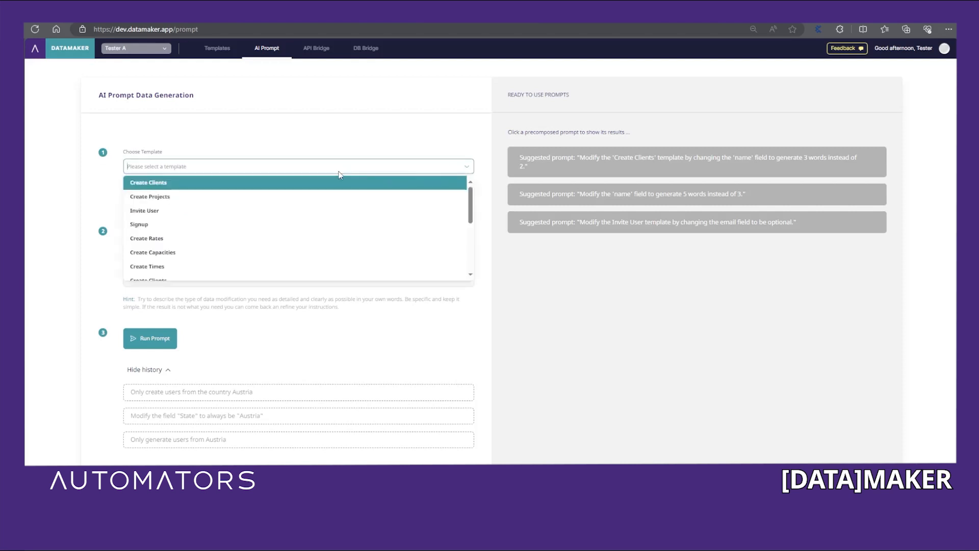
scroll(263, 196, "down", 8)
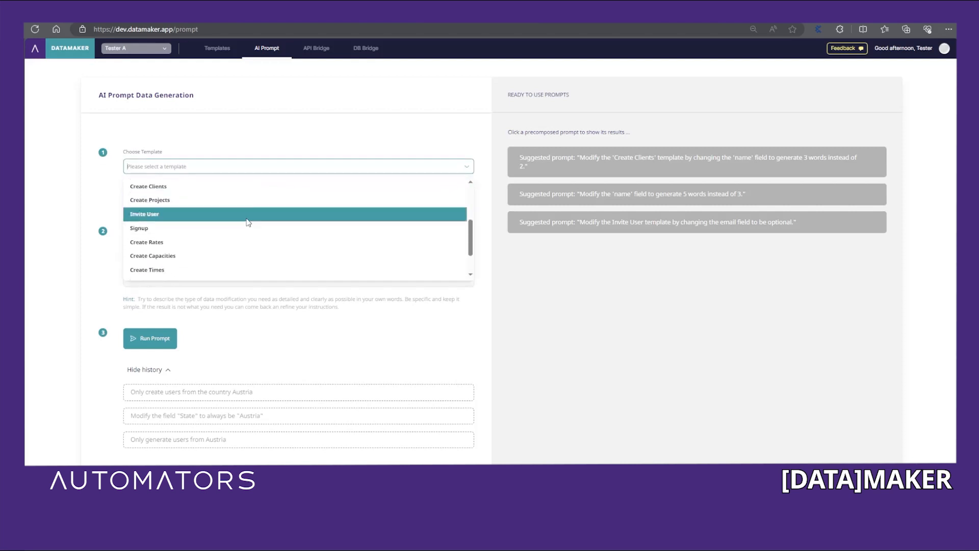
left_click(170, 246)
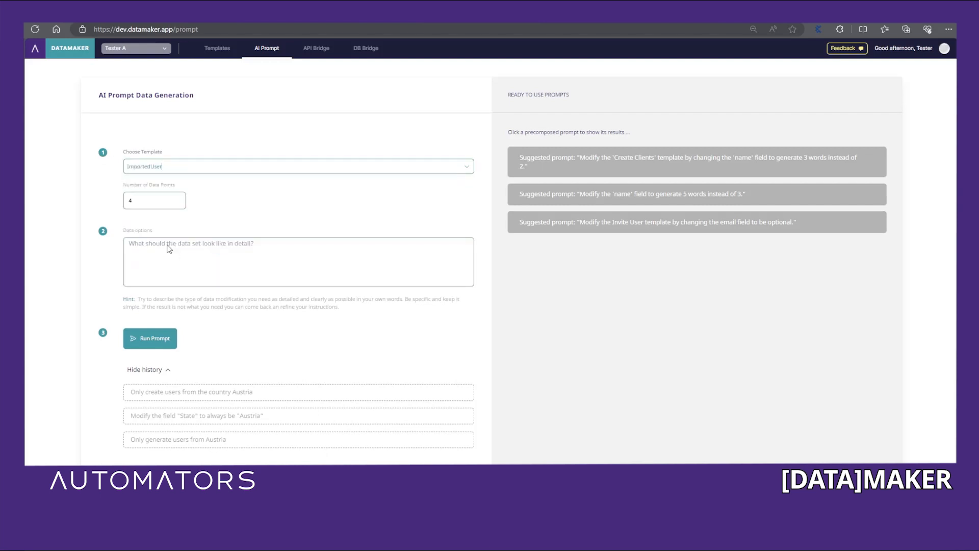
double_click(159, 201)
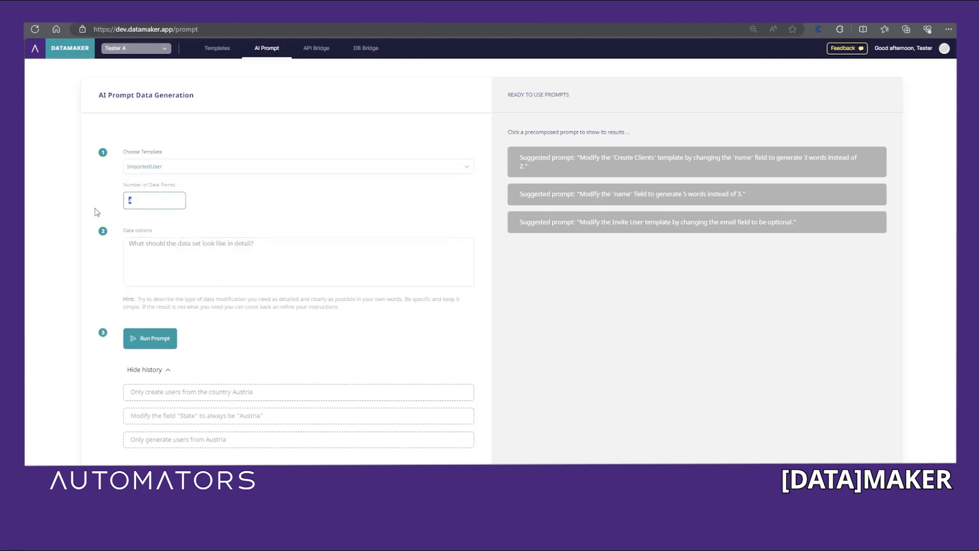
type("10")
- Run the prompt "Only generate users from the State Austria" and review the generated user table
left_click(179, 252)
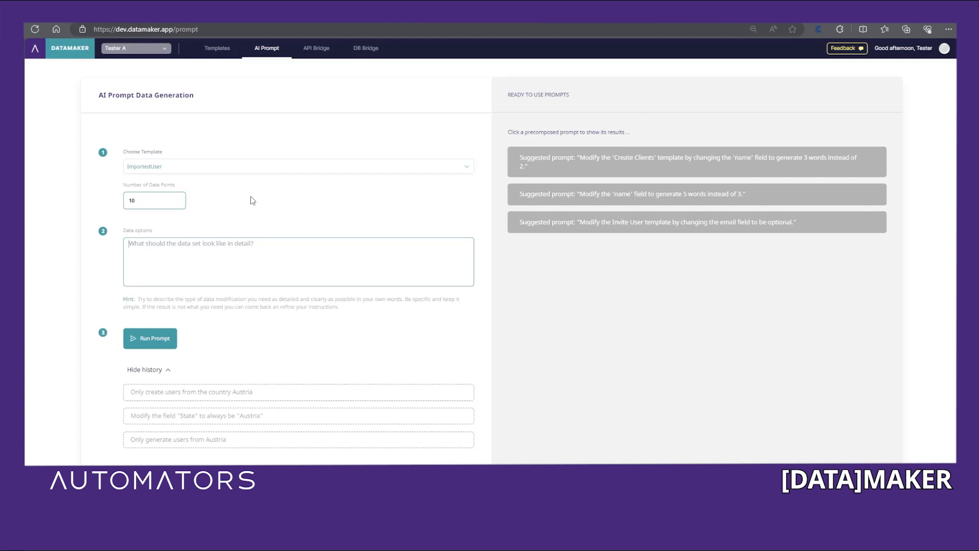
type("Only")
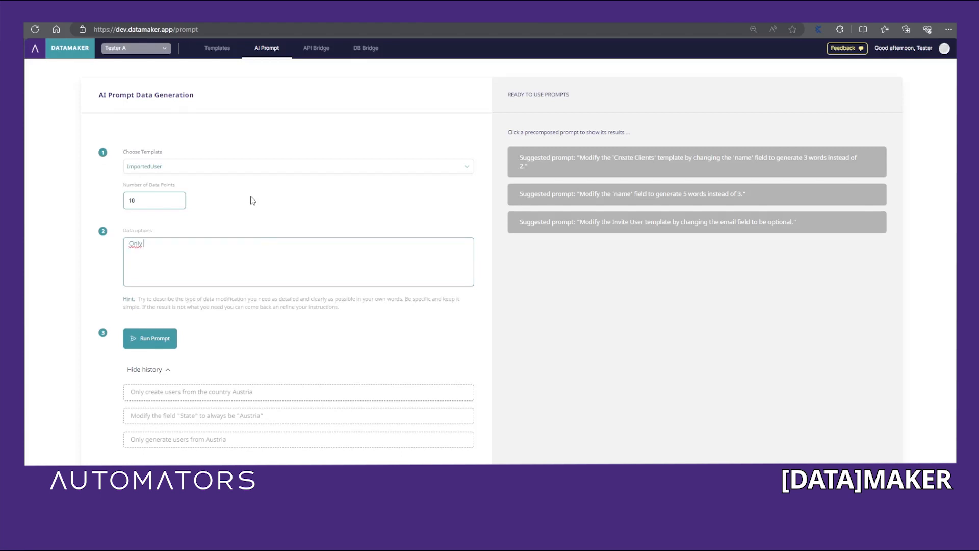
type(" generate users from the State ")
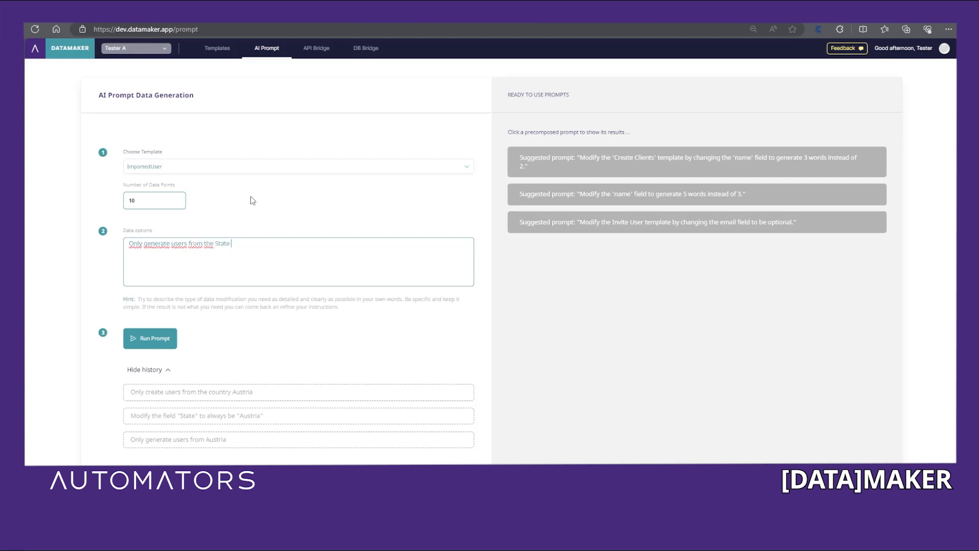
type("Austria")
left_click(150, 340)
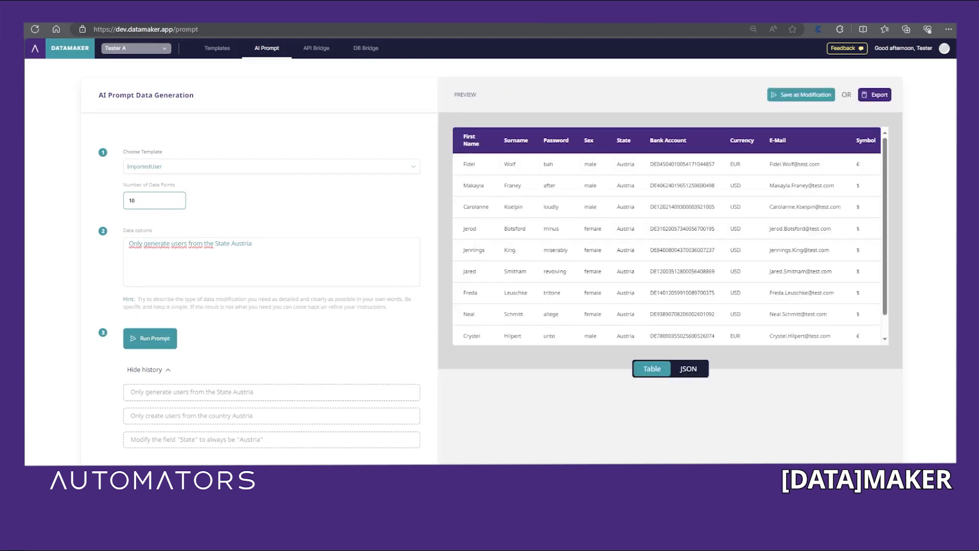
scroll(670, 233, "down", 1)
scroll(670, 236, "up", 1)
scroll(670, 237, "down", 1)
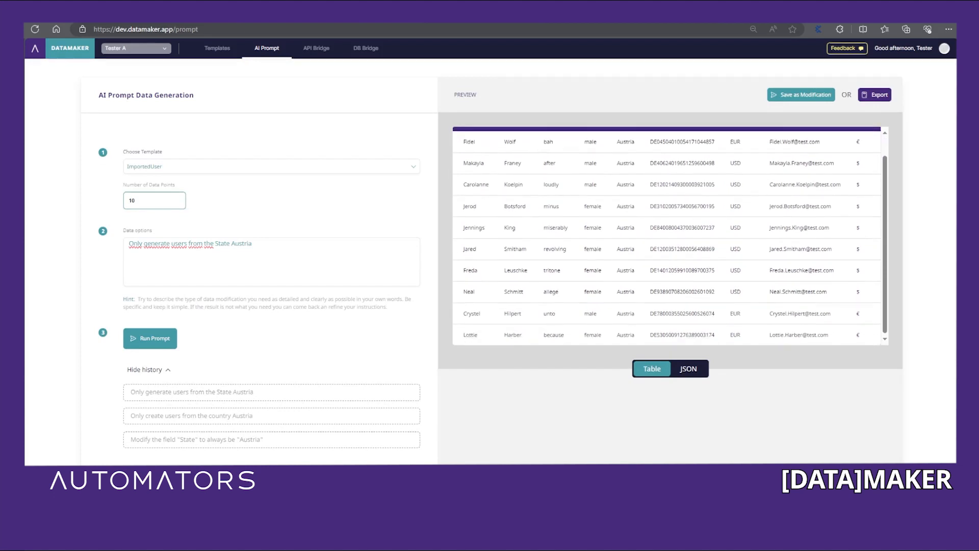
scroll(670, 236, "up", 1)
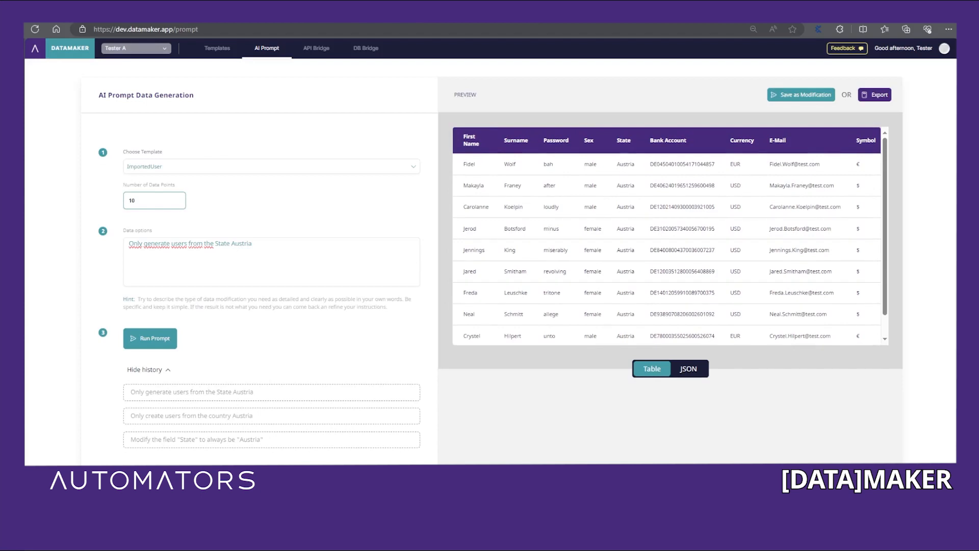
scroll(670, 236, "down", 1)
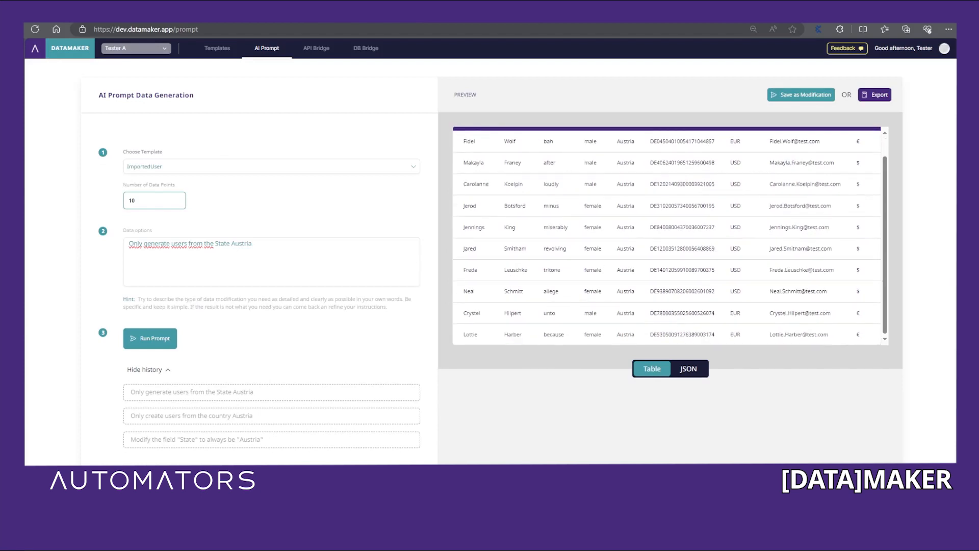
scroll(670, 236, "up", 1)
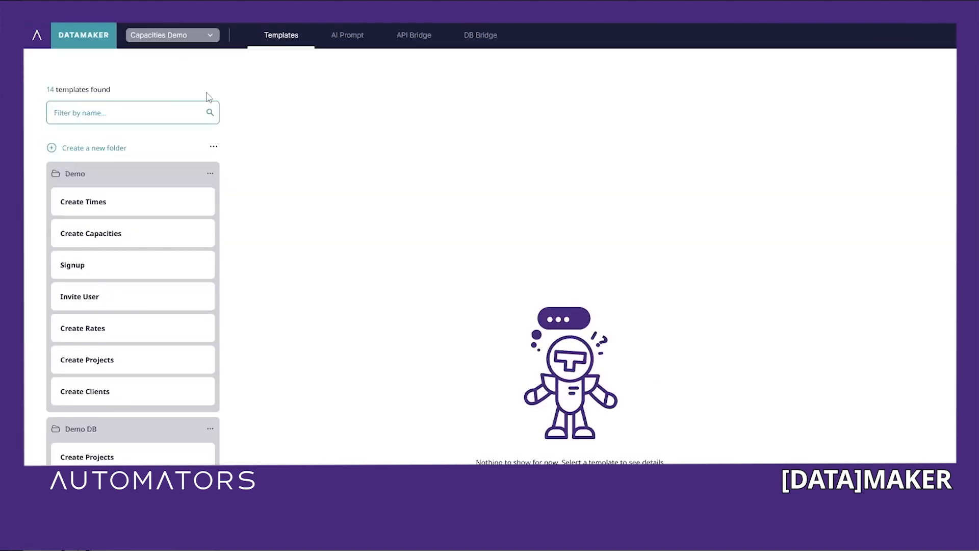
- Open the Create Clients template in the Demo folder of the Capacities Demo project and review its fields
left_click(160, 392)
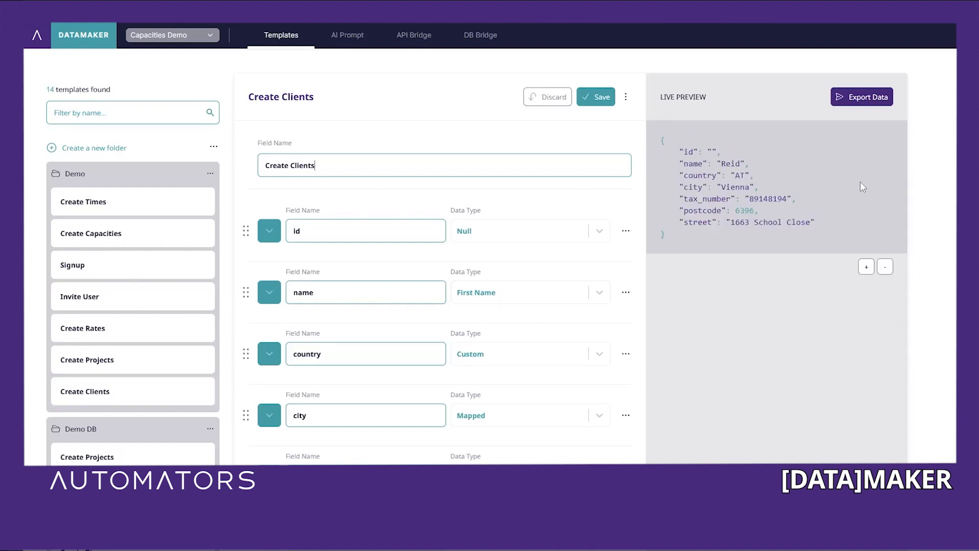
scroll(408, 397, "down", 3)
scroll(407, 397, "up", 3)
- Set up the Create Clients data export with REST API as target and POST Capacities Clients as endpoint
left_click(864, 98)
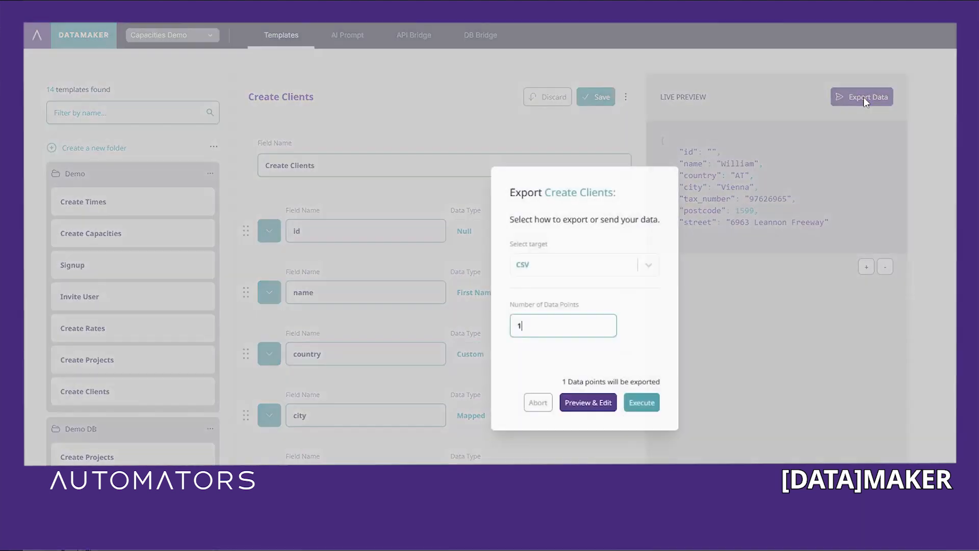
left_click(617, 268)
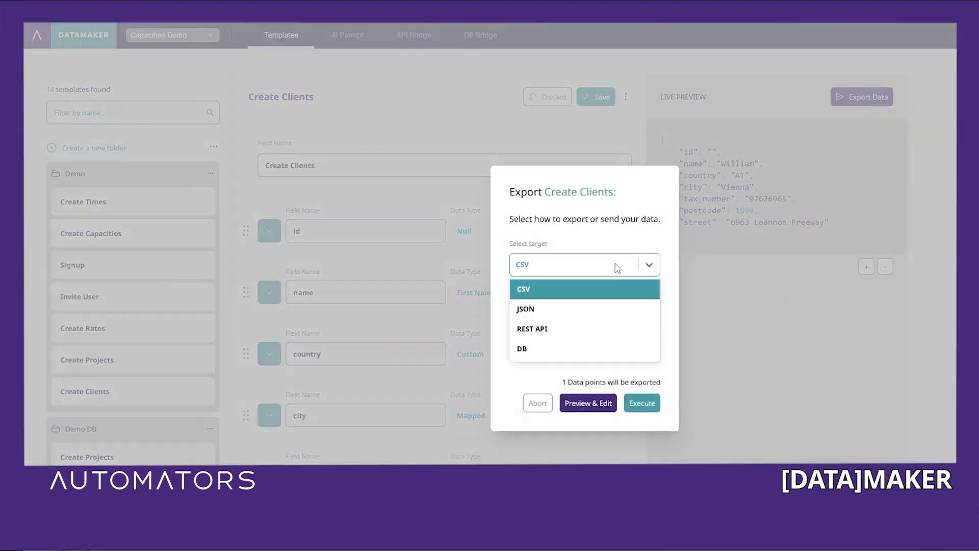
left_click(606, 331)
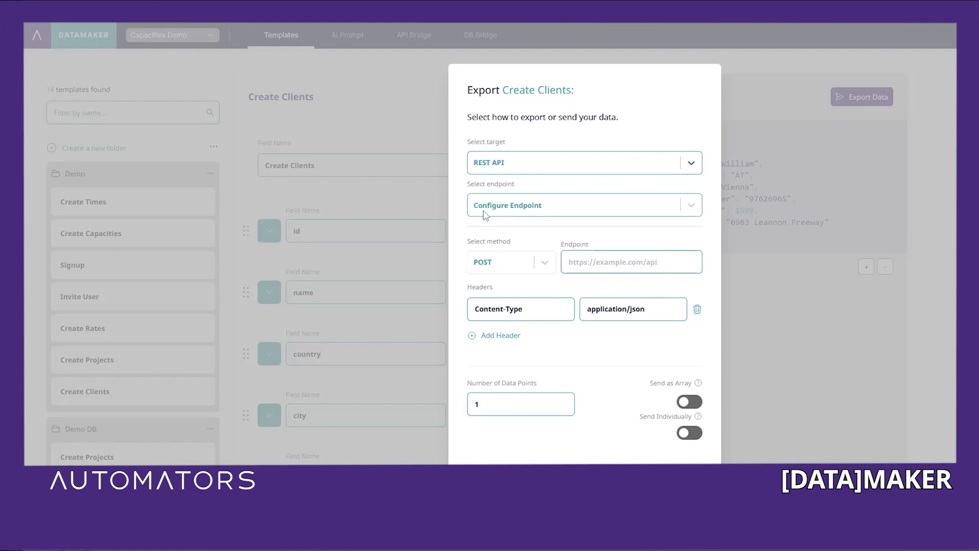
left_click(567, 214)
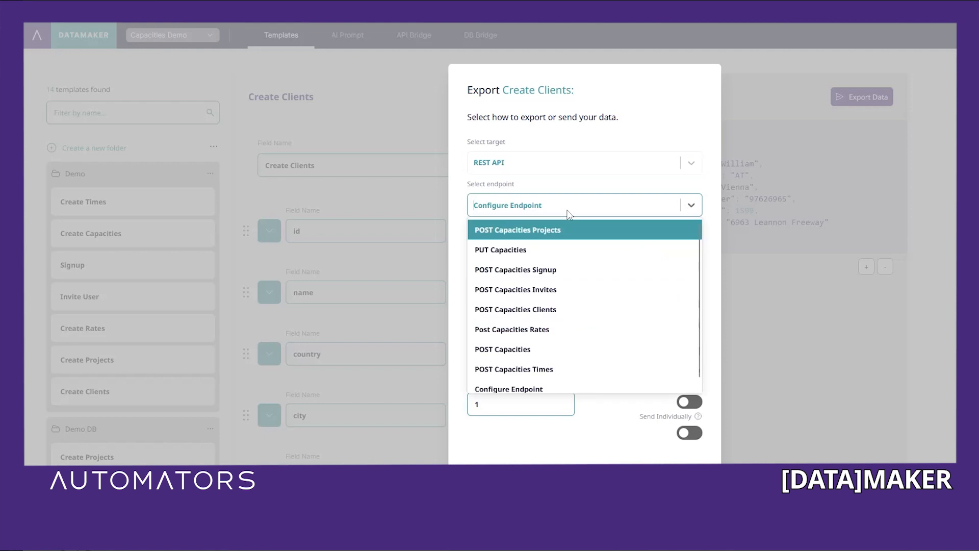
left_click(580, 309)
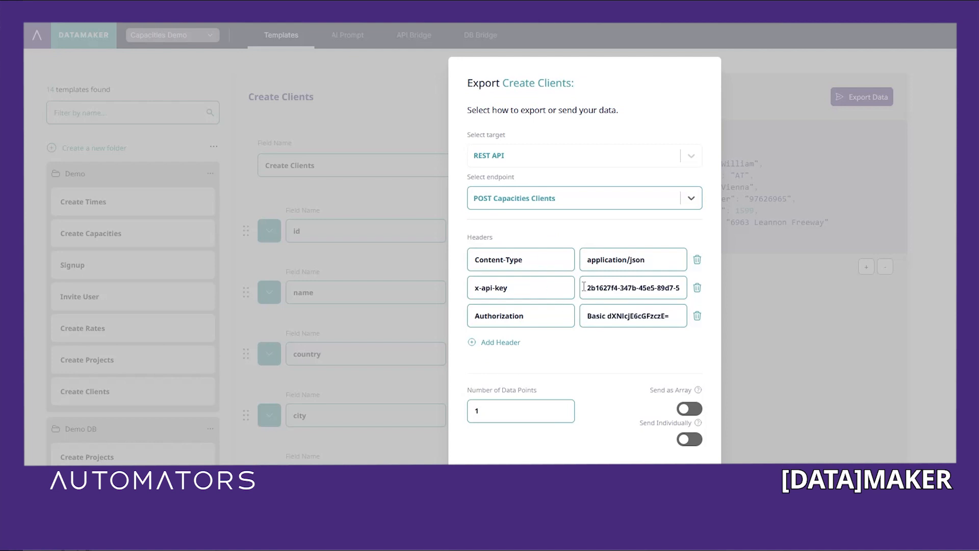
- Send 50 client data points to the API with Send as Array and Send Individually both switched off
left_click_drag(502, 412, 470, 409)
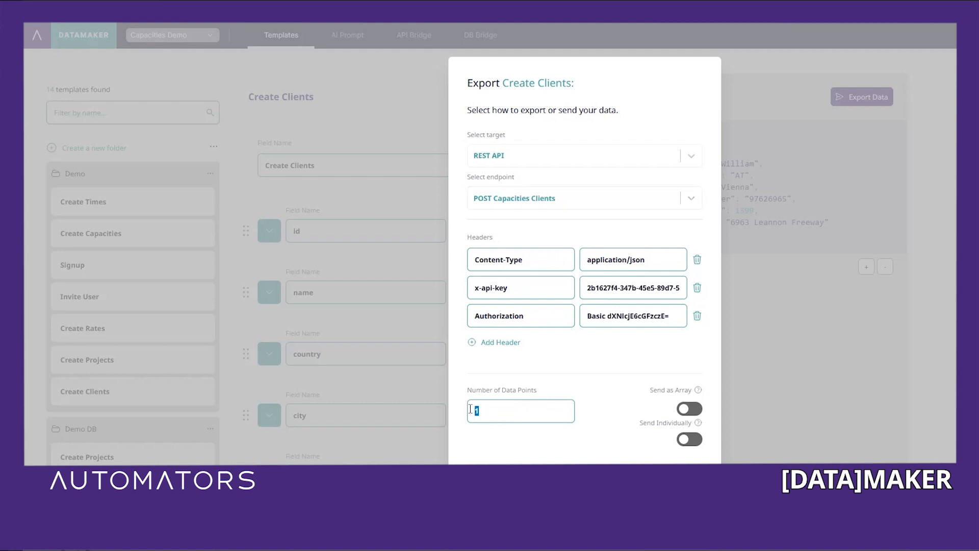
type("50")
left_click(688, 408)
left_click(688, 438)
left_click(689, 409)
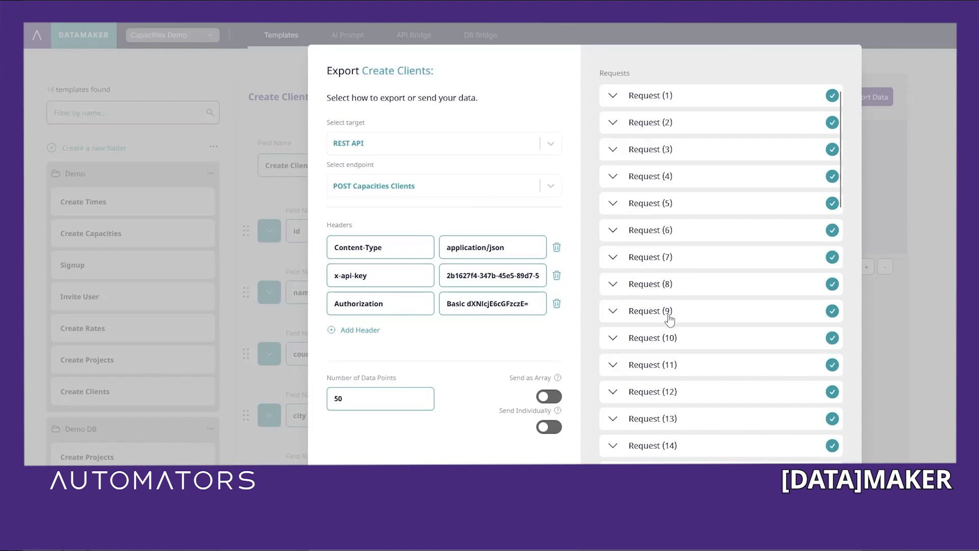
- Expand Request (1) in the export results and inspect the body of the request
left_click(612, 96)
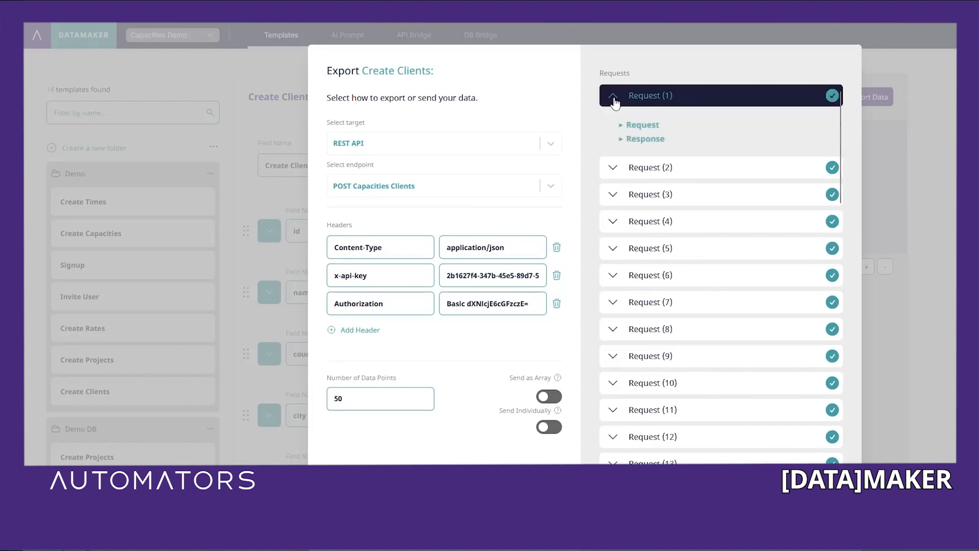
left_click(620, 126)
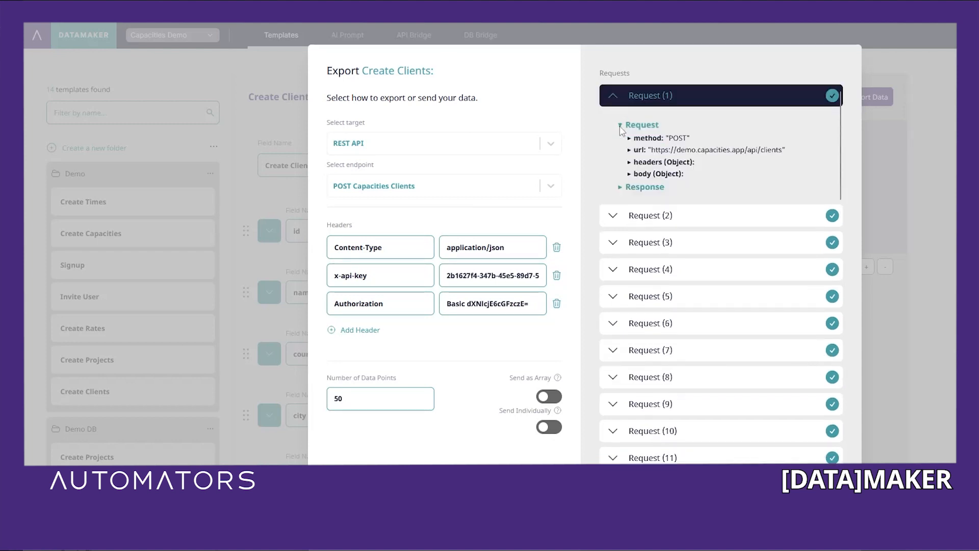
left_click(629, 174)
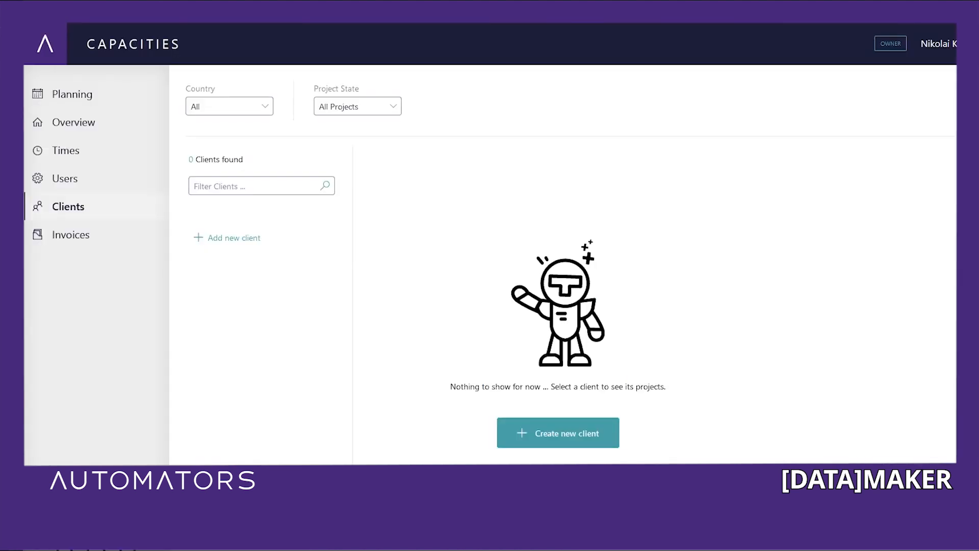
- Reload the Clients page in Capacities and look through the list of imported clients and its total
left_click(103, 236)
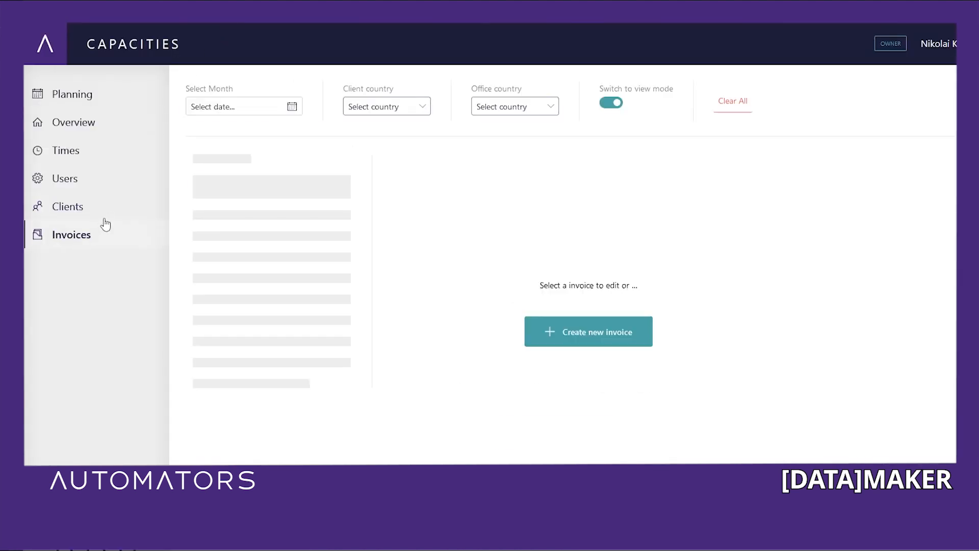
left_click(103, 210)
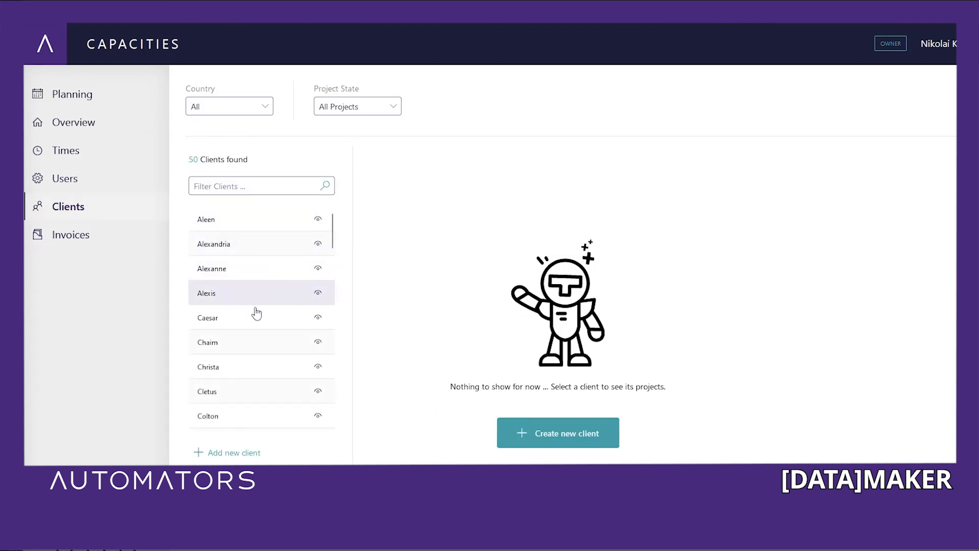
scroll(255, 336, "down", 3)
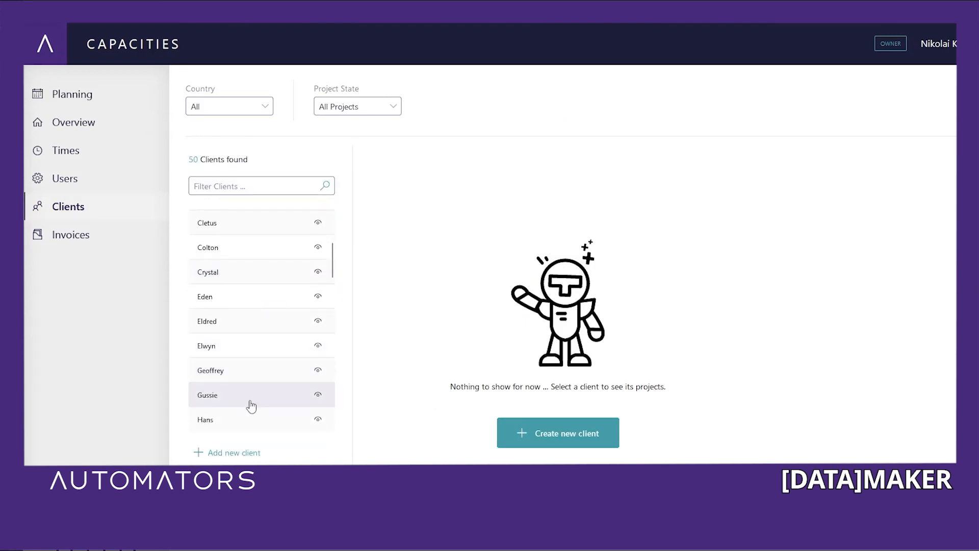
scroll(251, 405, "up", 3)
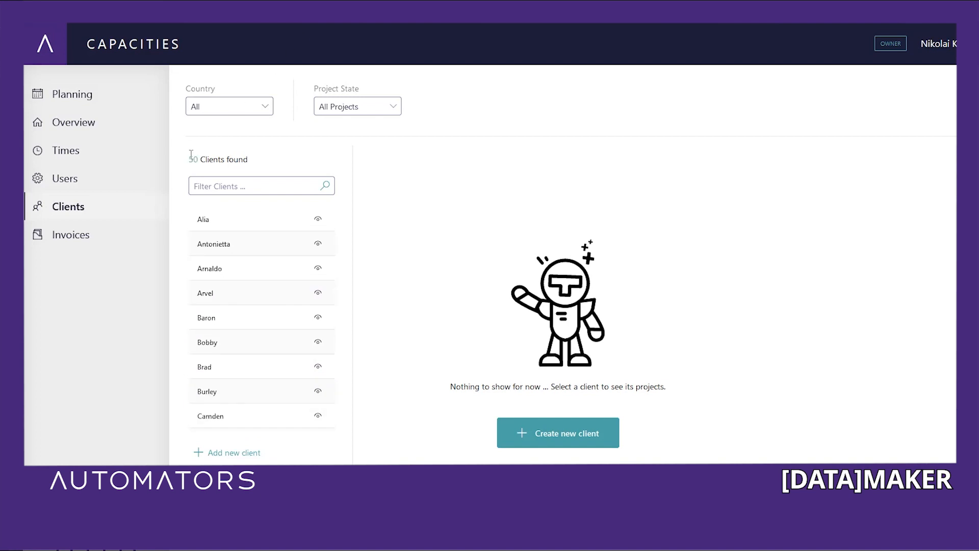
left_click_drag(189, 159, 262, 160)
left_click(270, 164)
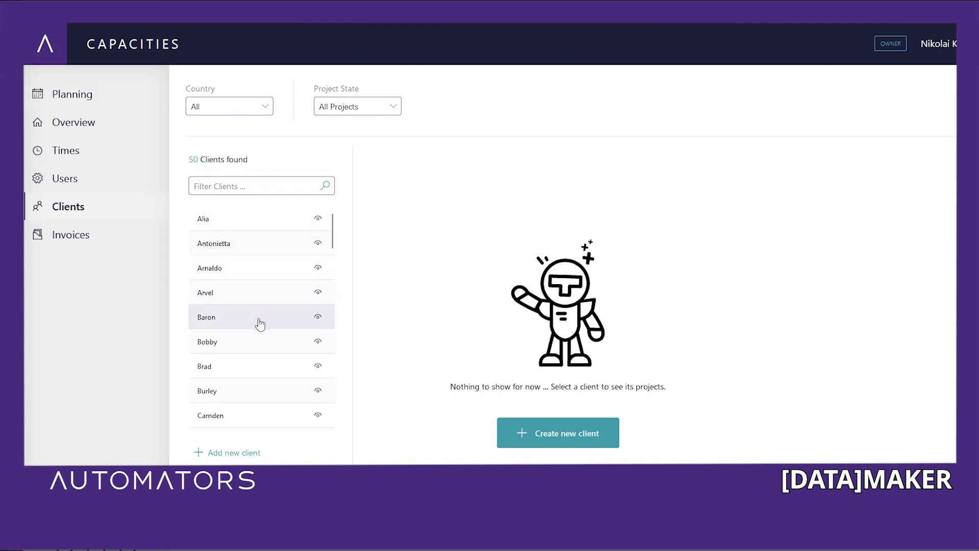
scroll(260, 323, "down", 6)
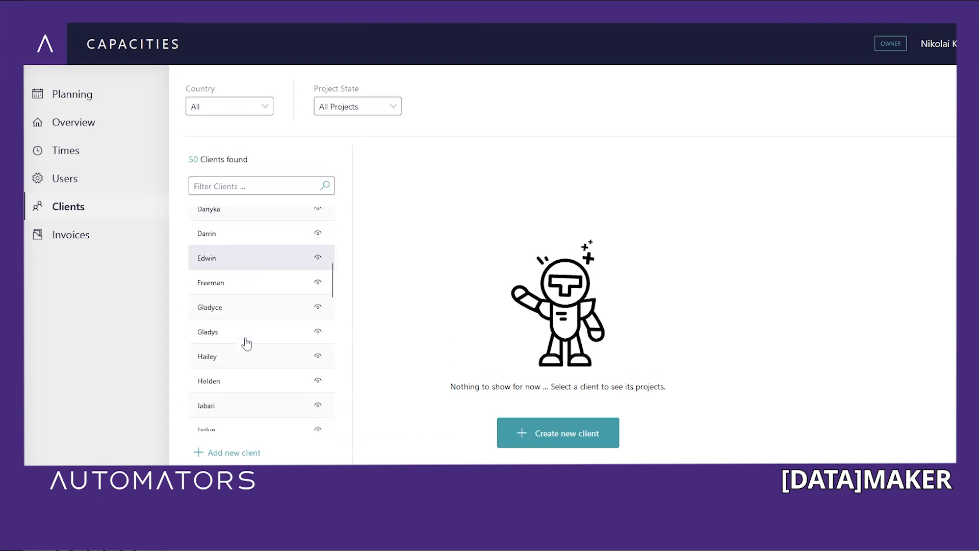
scroll(250, 306, "down", 1)
scroll(250, 390, "down", 2)
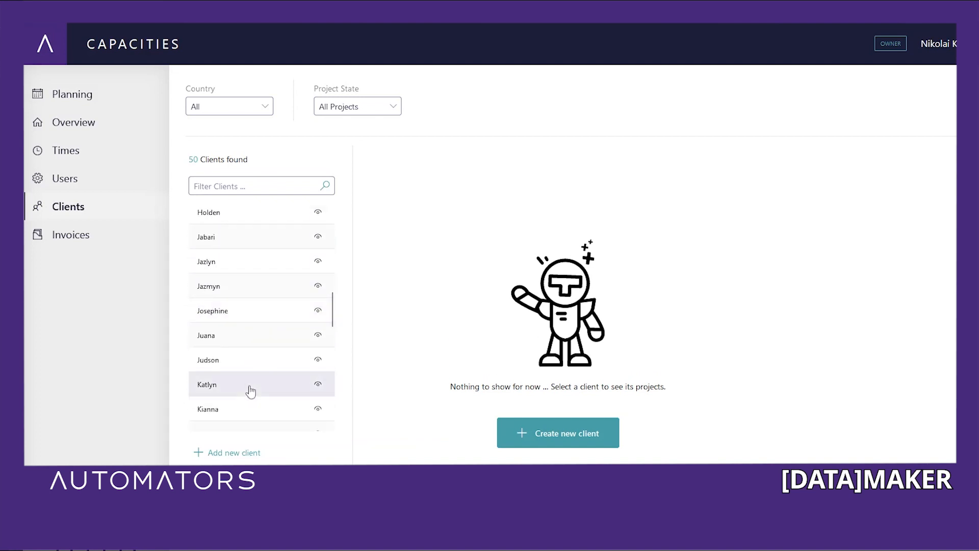
scroll(255, 362, "down", 1)
scroll(262, 398, "down", 1)
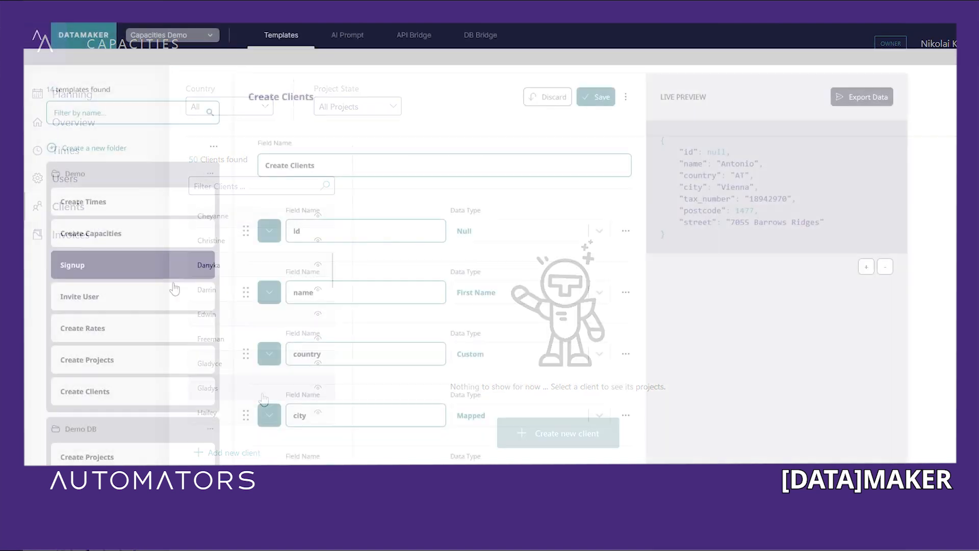
- Open the Create Projects template in DataMaker's Demo folder and set its export endpoint to POST Capacities Projects
left_click(154, 357)
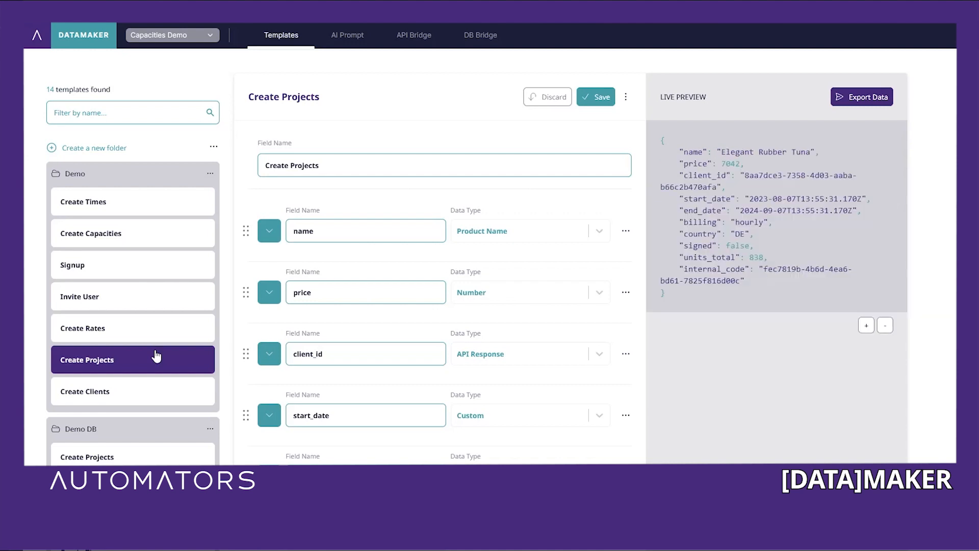
left_click(856, 98)
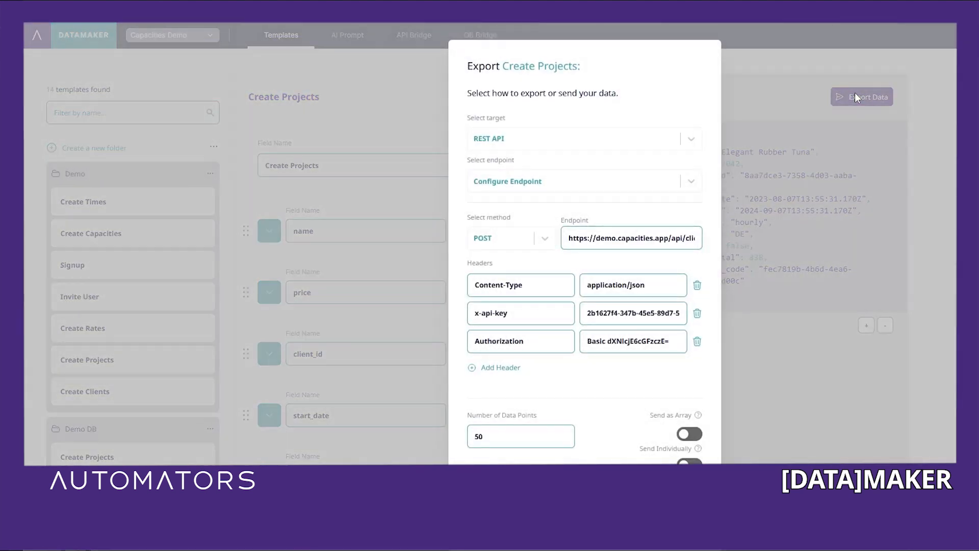
left_click(615, 182)
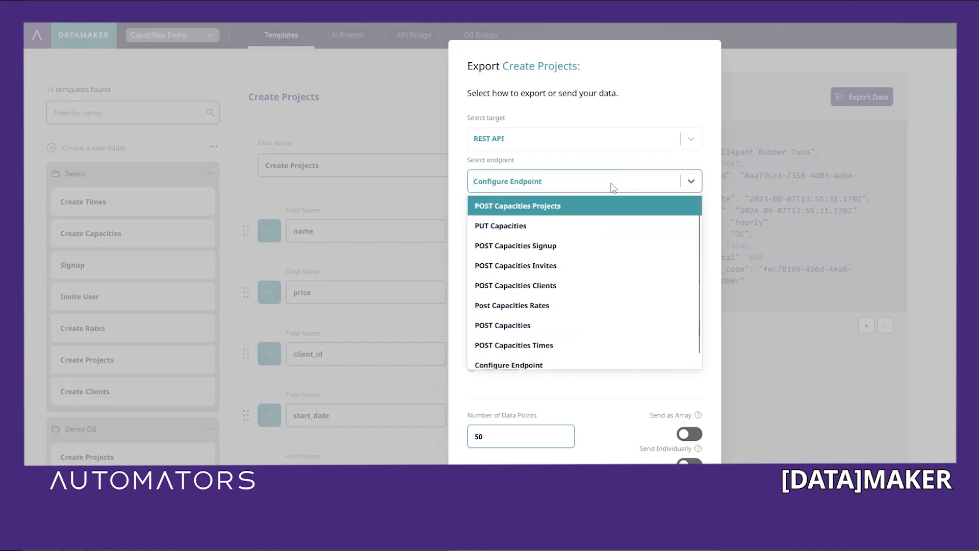
left_click(603, 207)
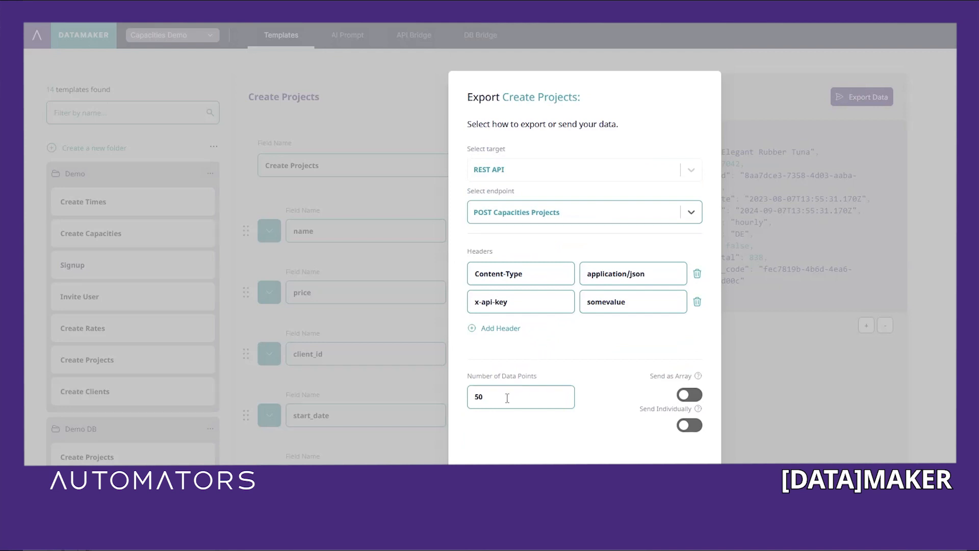
- Send 50 project data points to the API with Send as Array switched on
left_click_drag(507, 396, 424, 400)
type("5")
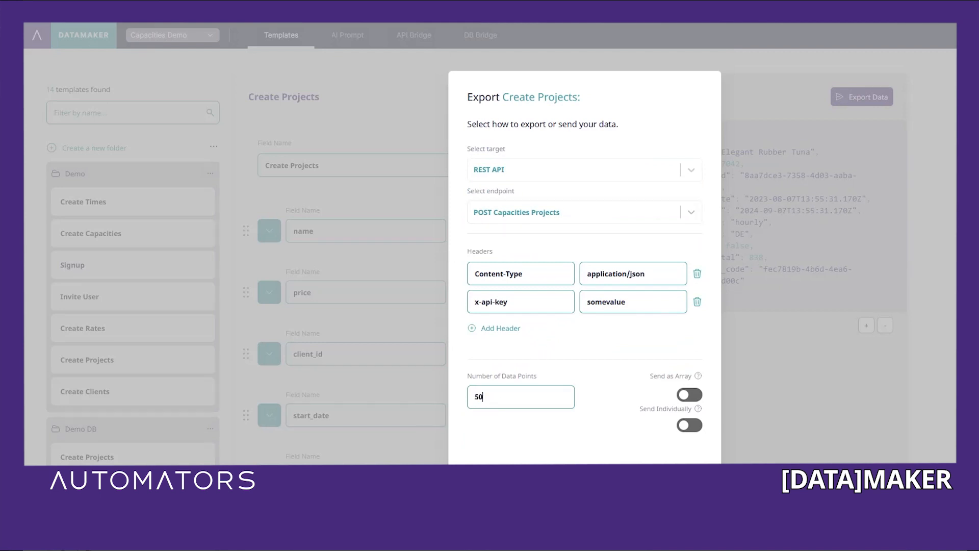
left_click(688, 397)
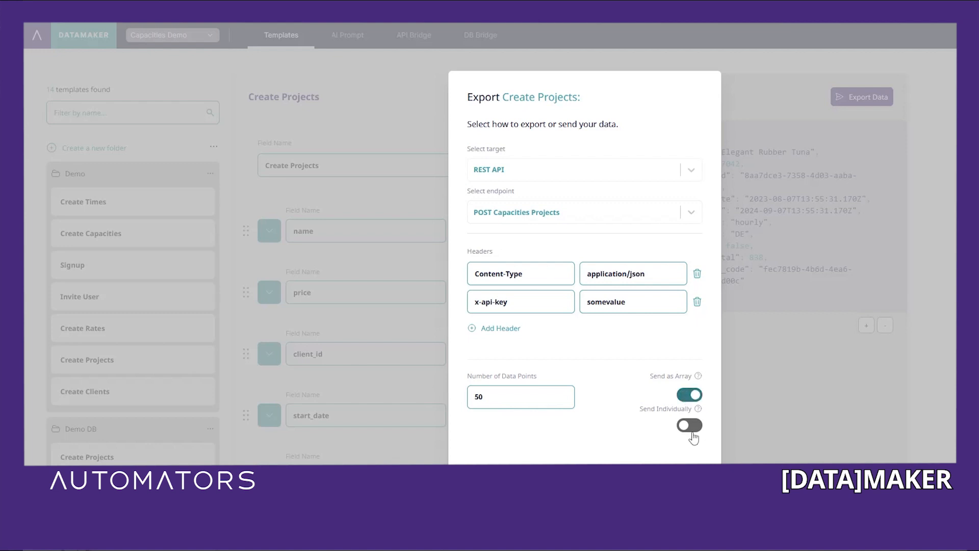
left_click(680, 477)
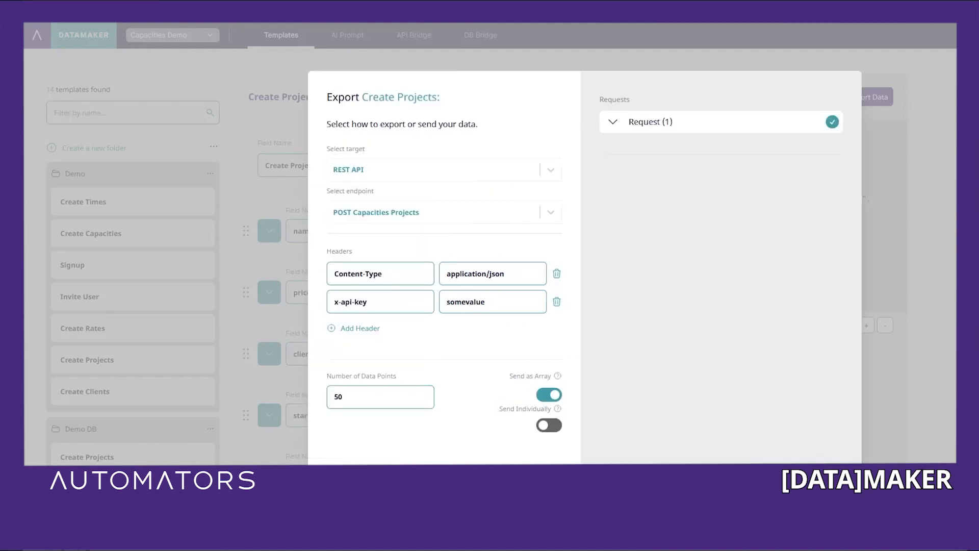
- Expand Request (1) in the export results and inspect the bodies of the request and the response
left_click(615, 128)
left_click(620, 165)
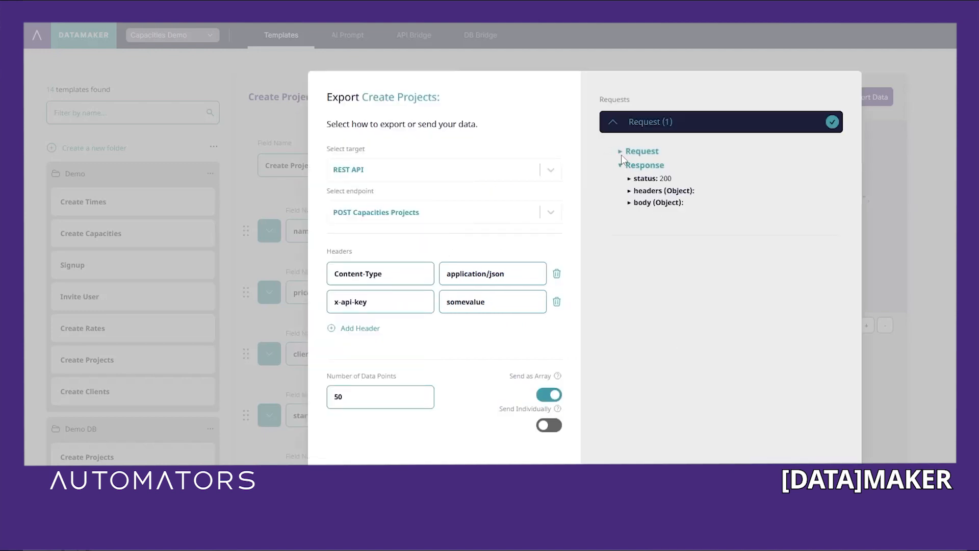
left_click(620, 152)
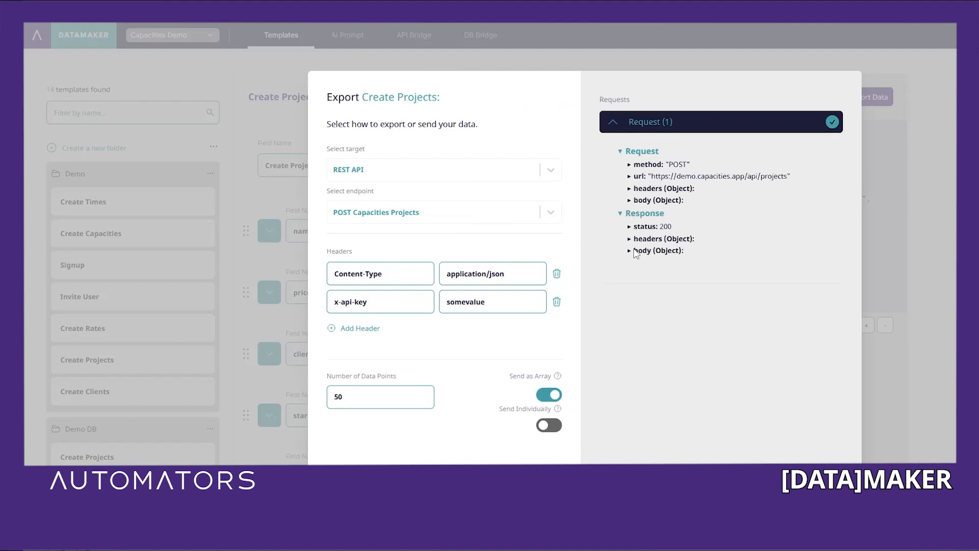
left_click(630, 251)
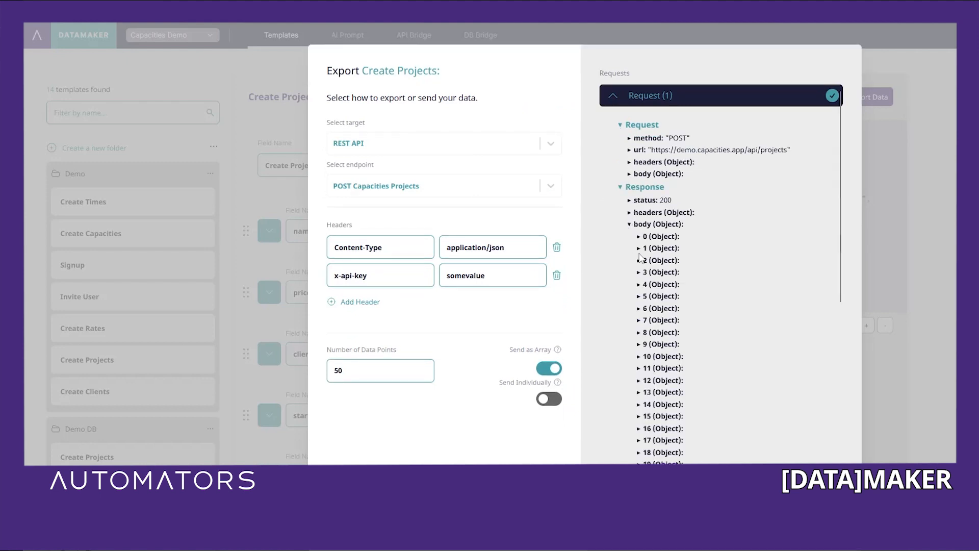
left_click(631, 173)
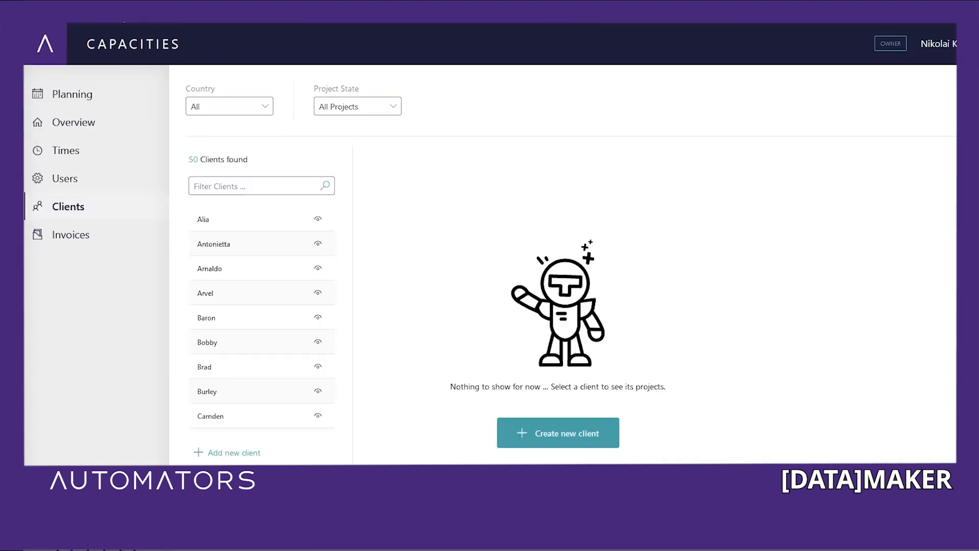
- Refresh the Clients page in Capacities and check the projects assigned to several clients from the start of the list
key("F5")
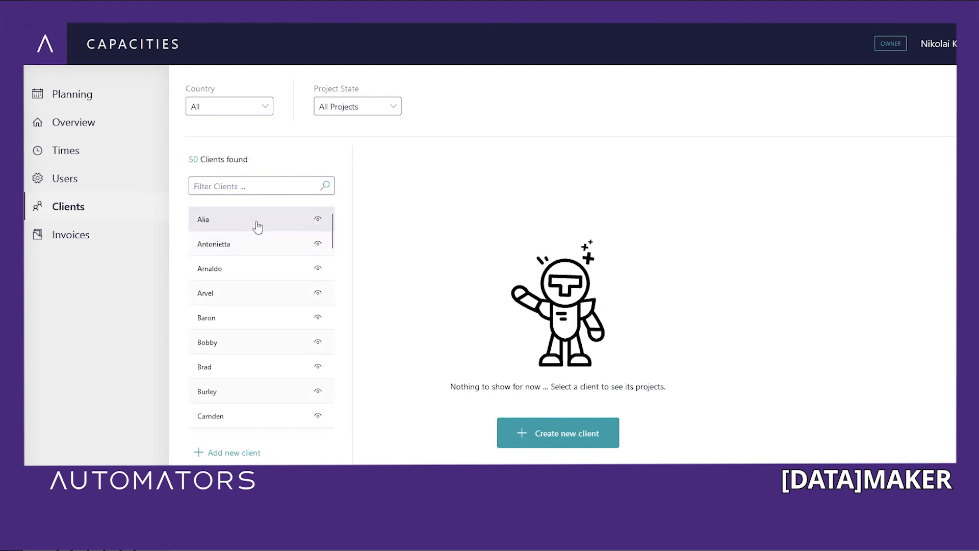
left_click(257, 225)
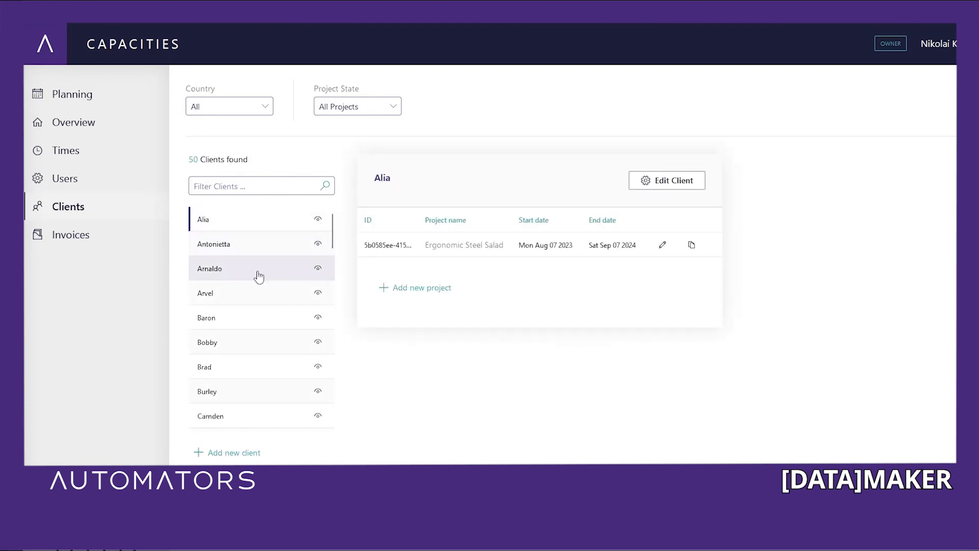
left_click(258, 276)
left_click(255, 250)
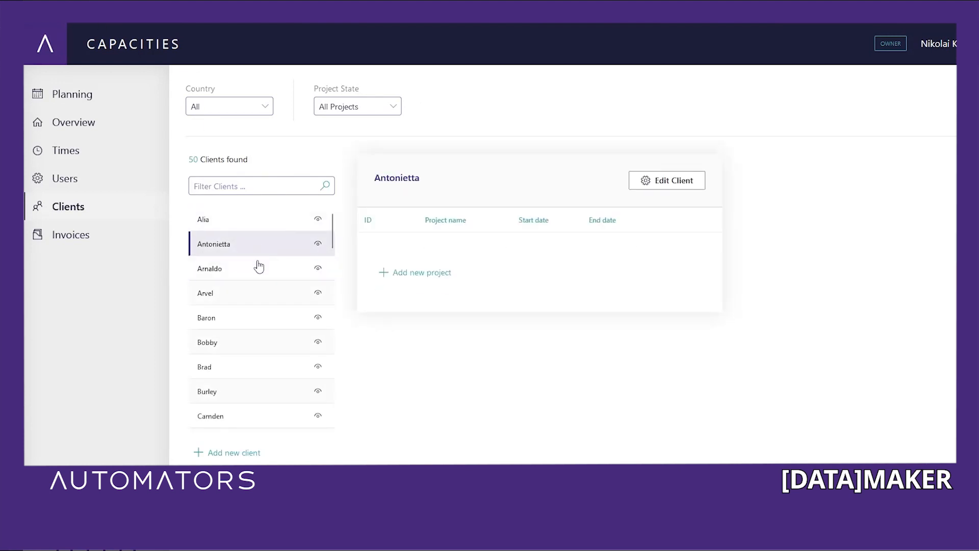
left_click(254, 294)
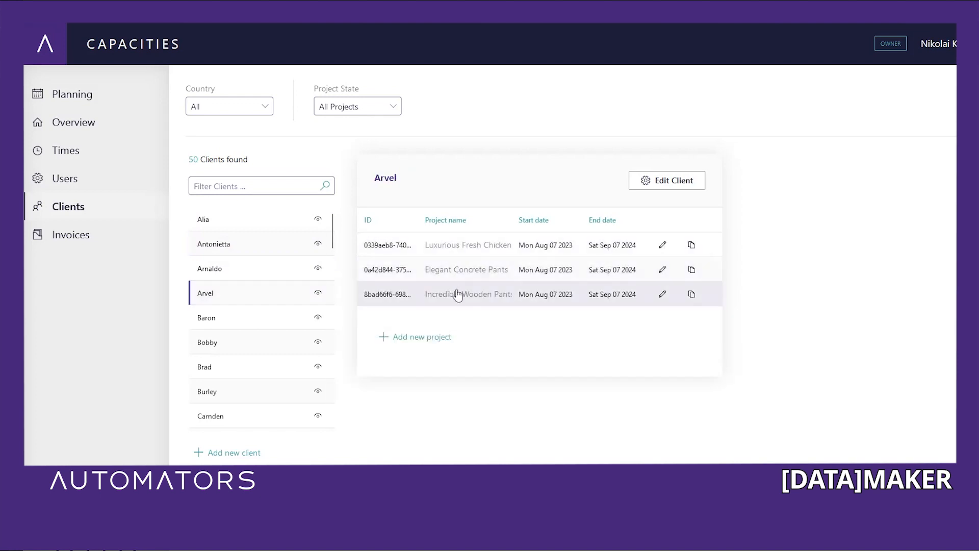
left_click(226, 322)
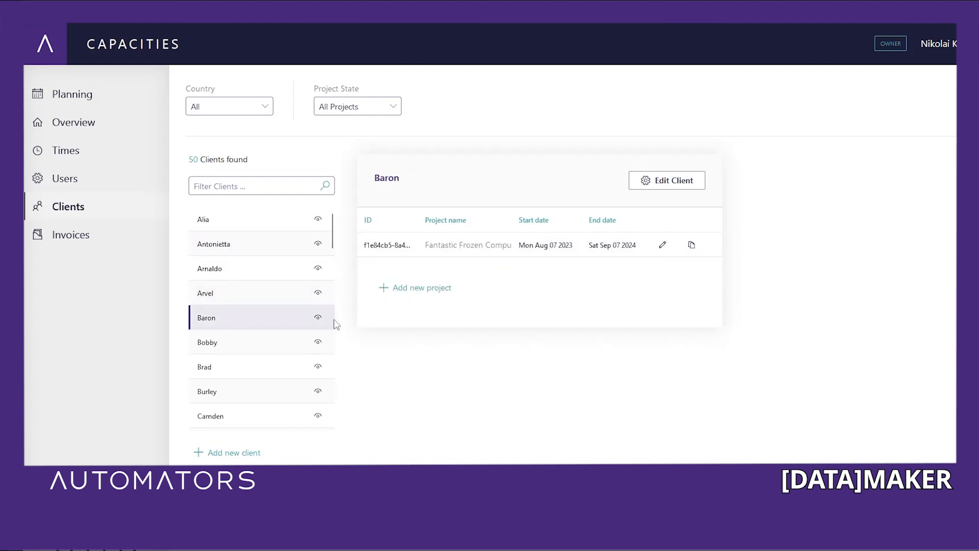
left_click(236, 349)
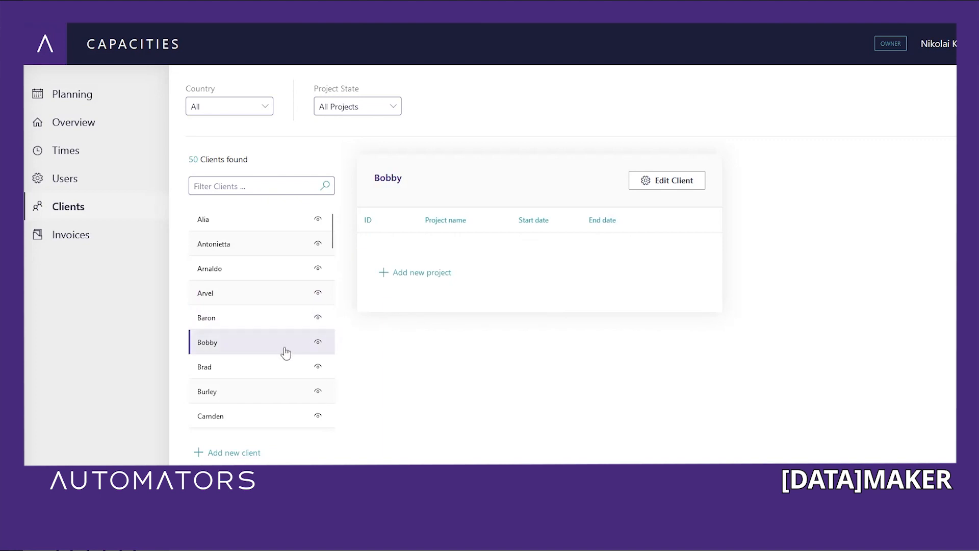
left_click(235, 366)
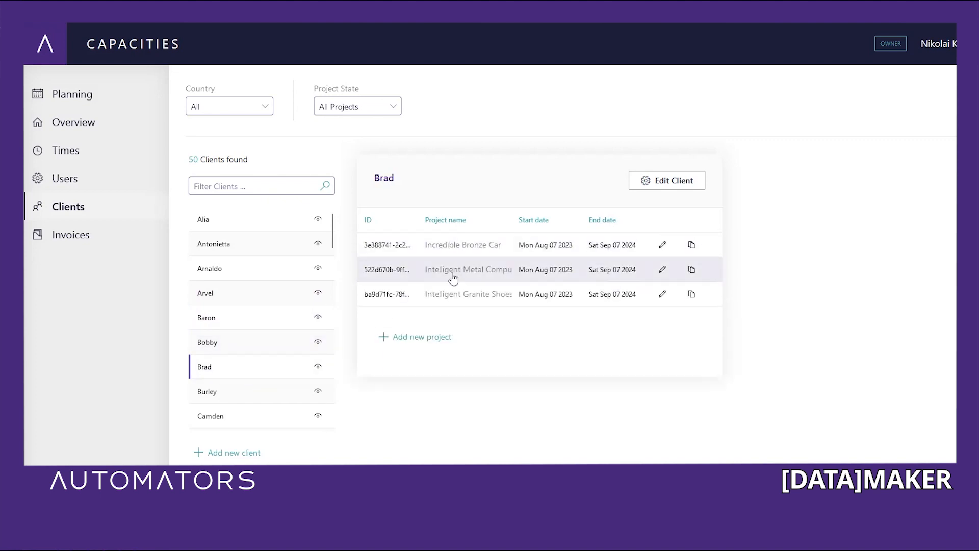
left_click(258, 387)
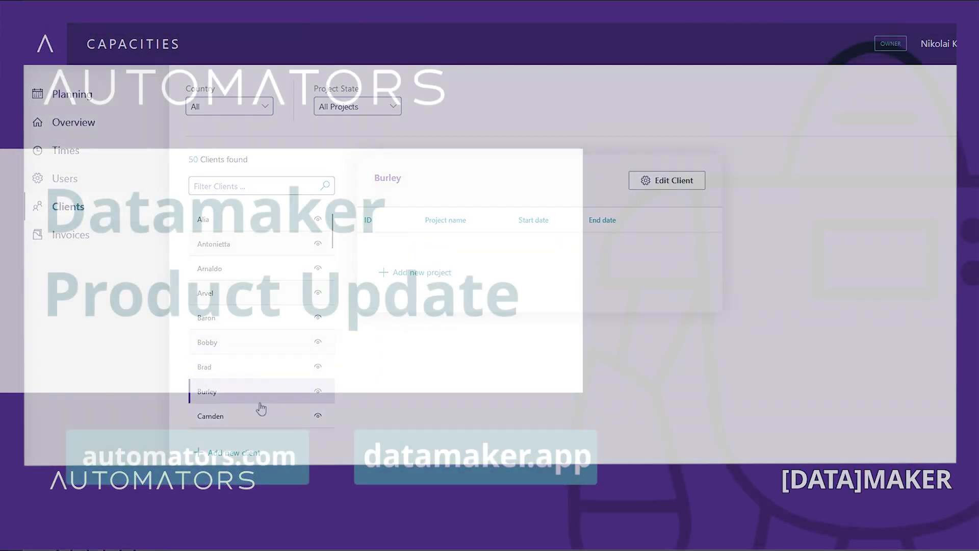